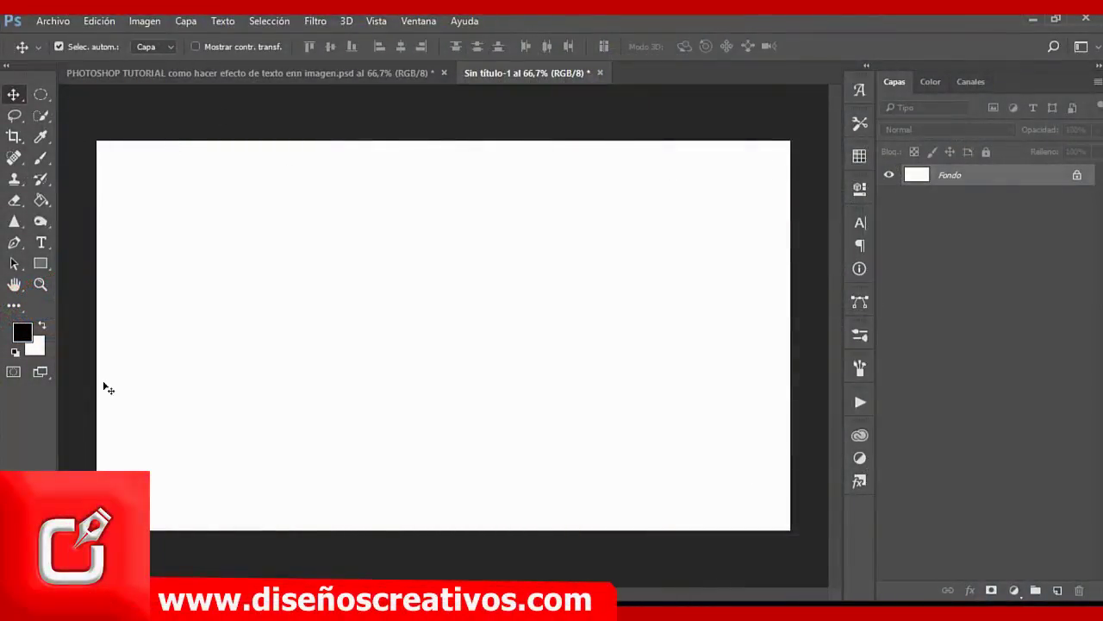
- Type 'creativo' in Impact at 250 pt near the canvas centre
{"action": "left_click", "coordinate": [40, 242]}
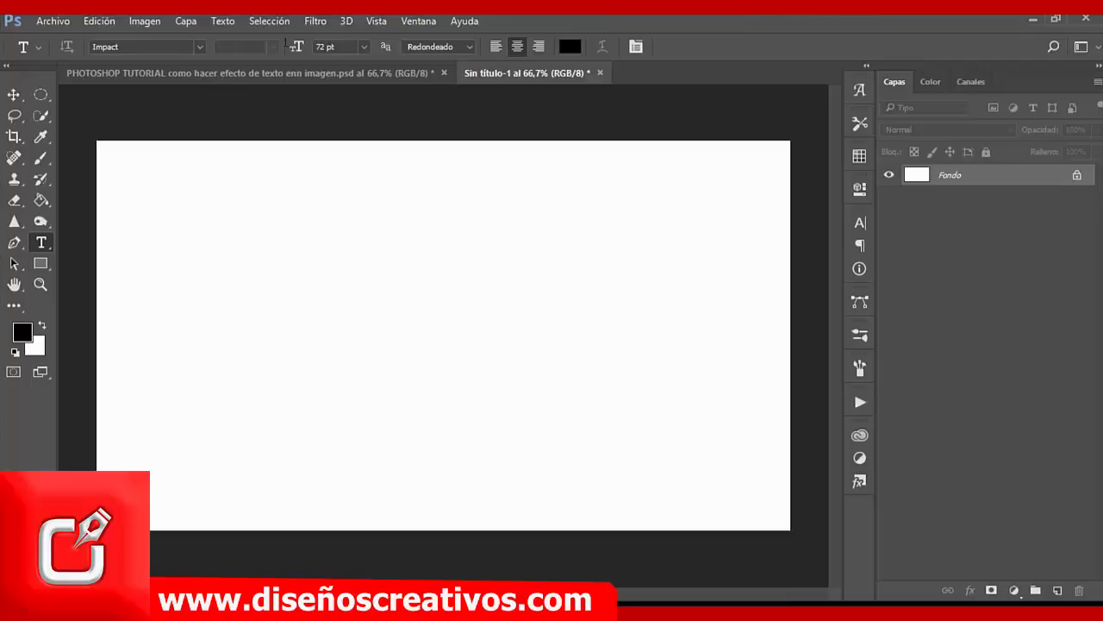
{"action": "left_click", "coordinate": [287, 43]}
{"action": "type", "text": "250"}
{"action": "left_click", "coordinate": [461, 47]}
{"action": "left_click", "coordinate": [437, 100]}
{"action": "left_click", "coordinate": [458, 329]}
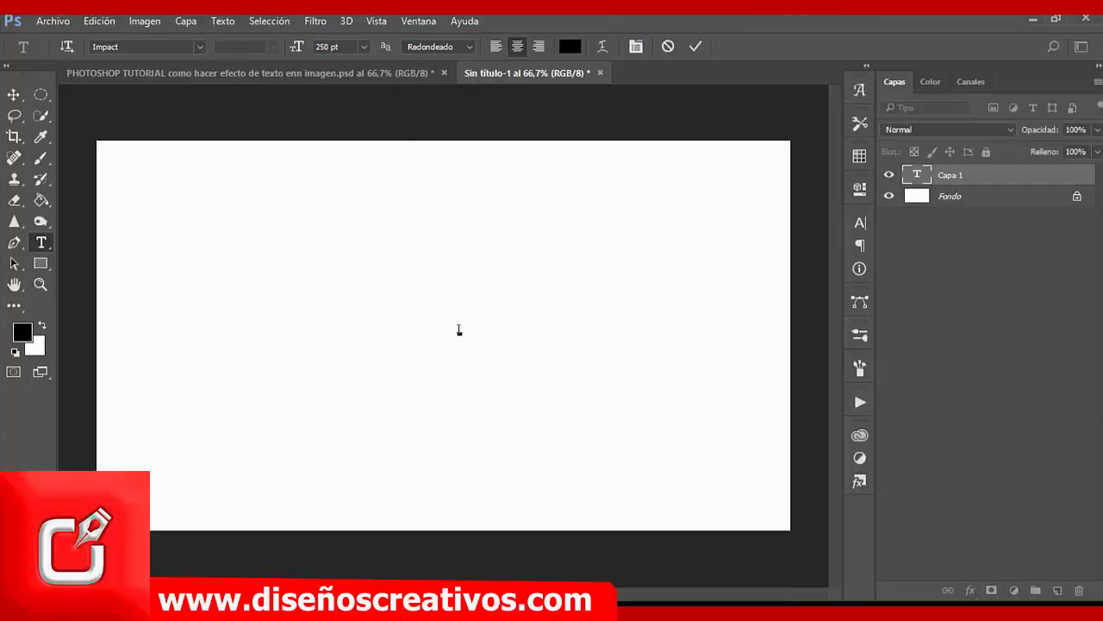
{"action": "type", "text": "creati"}
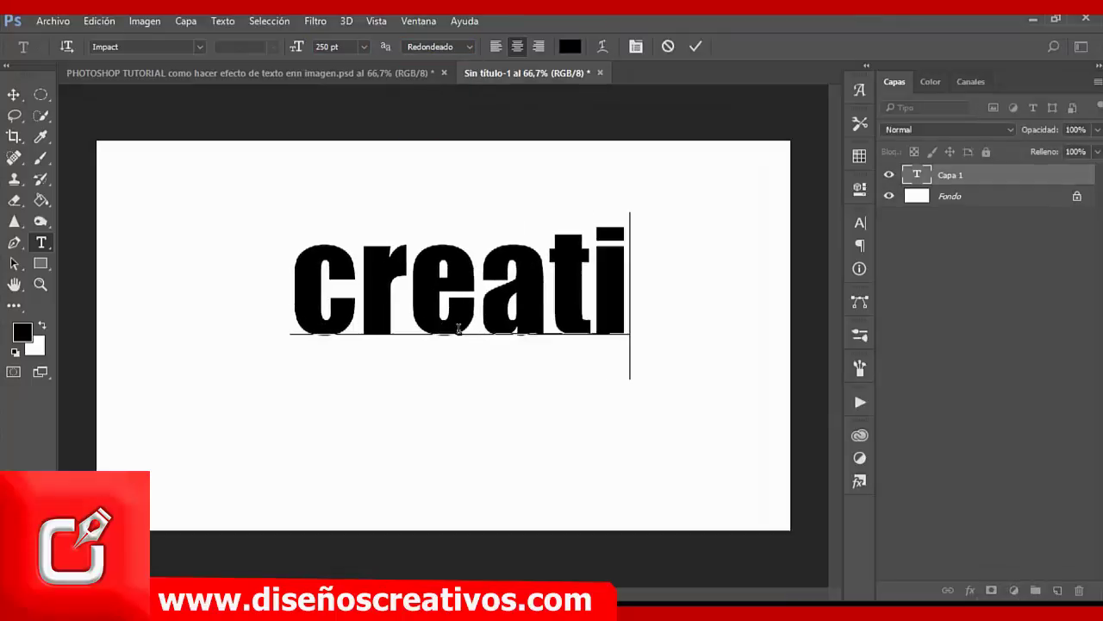
{"action": "type", "text": "vo"}
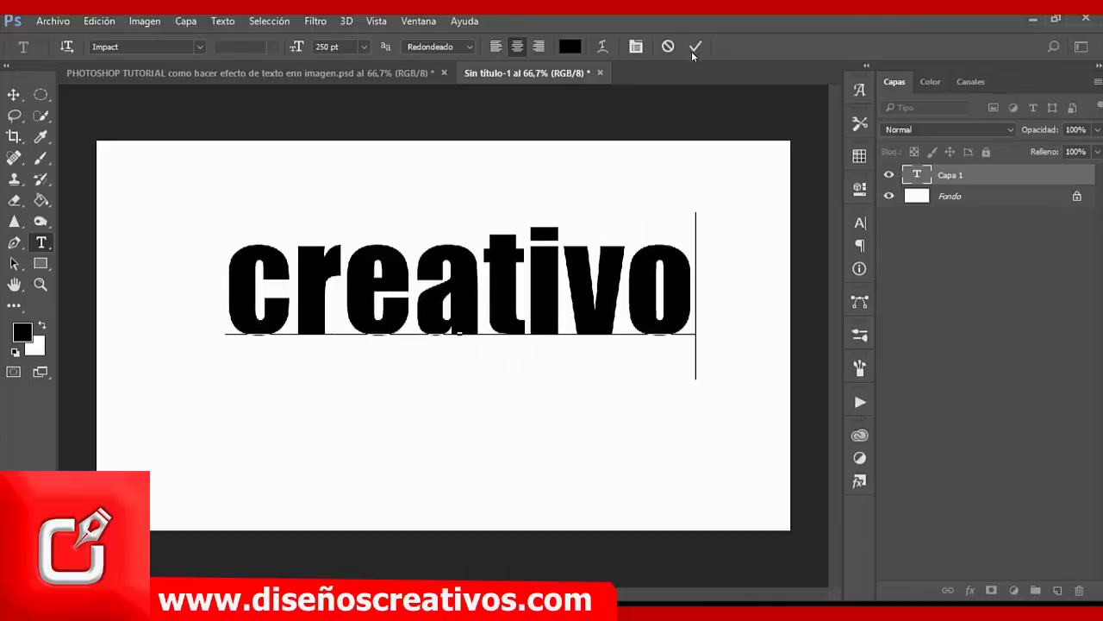
{"action": "left_click", "coordinate": [696, 47]}
- Move the word creativo slightly down and to the left
{"action": "left_click", "coordinate": [14, 94]}
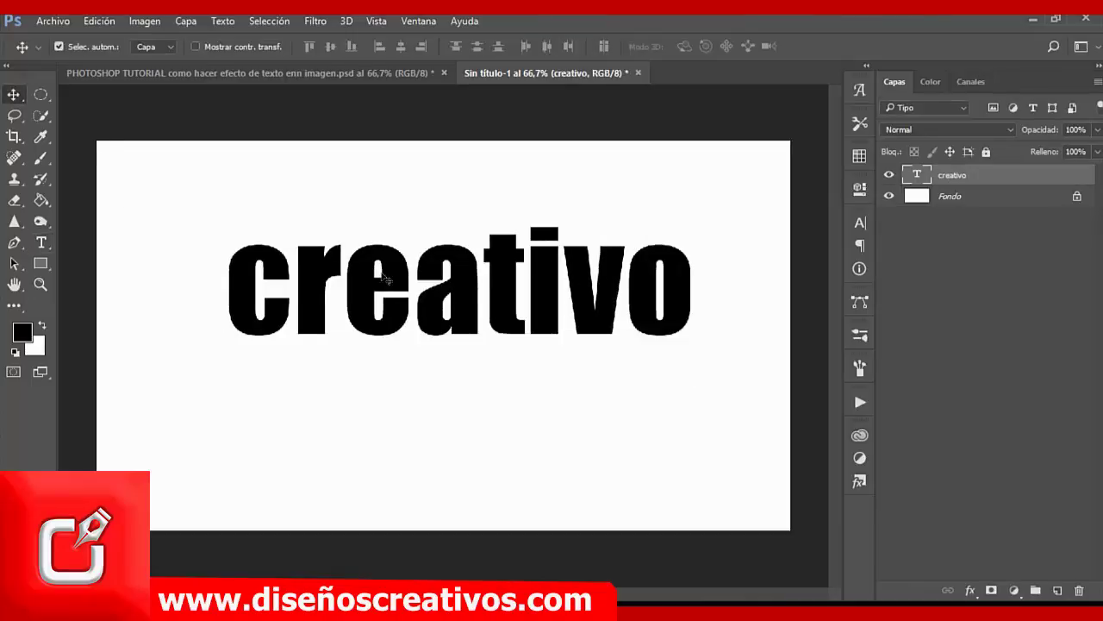
{"action": "left_click_drag", "start_coordinate": [450, 331], "coordinate": [445, 334]}
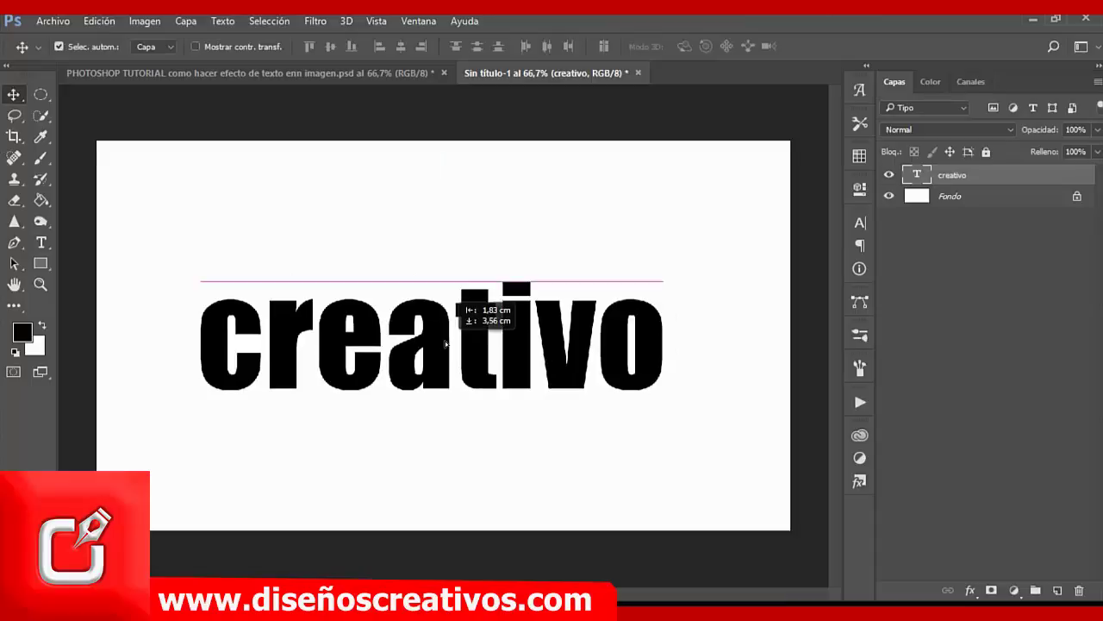
{"action": "left_click", "coordinate": [446, 334]}
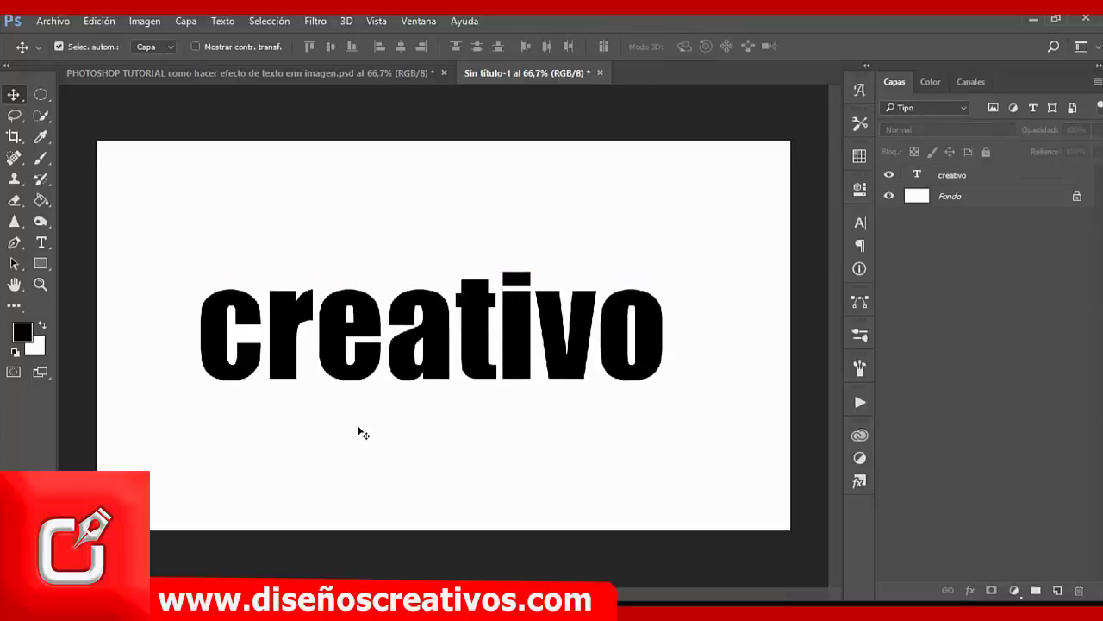
{"action": "left_click", "coordinate": [52, 20]}
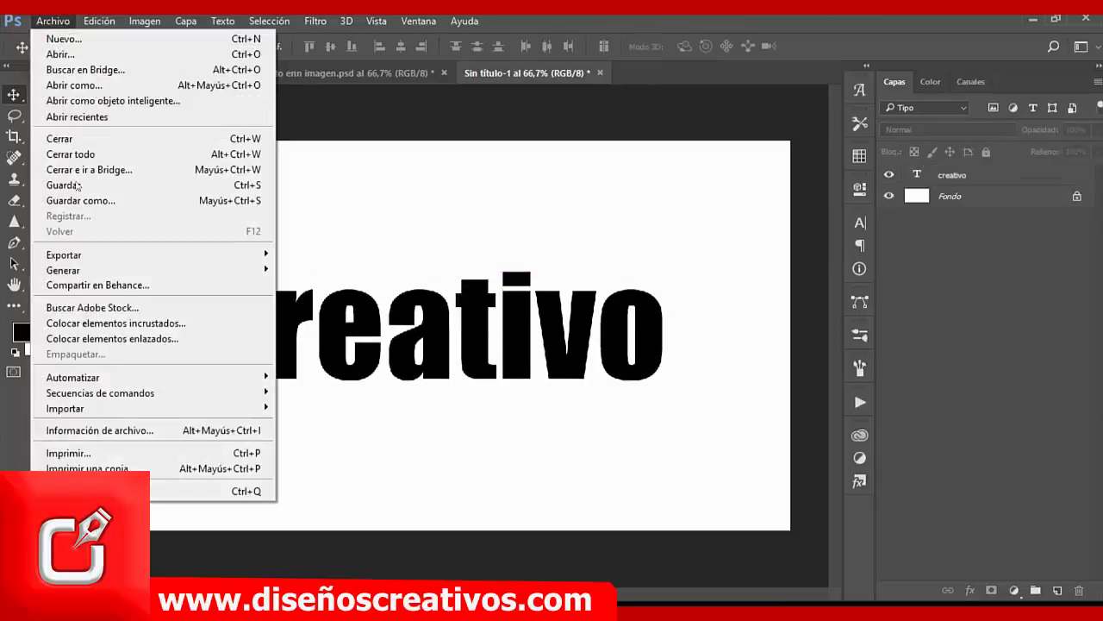
- Place consumo-responsable-navidad as an embedded layer, scaled to 160% and shifted up-left
{"action": "left_click", "coordinate": [155, 324]}
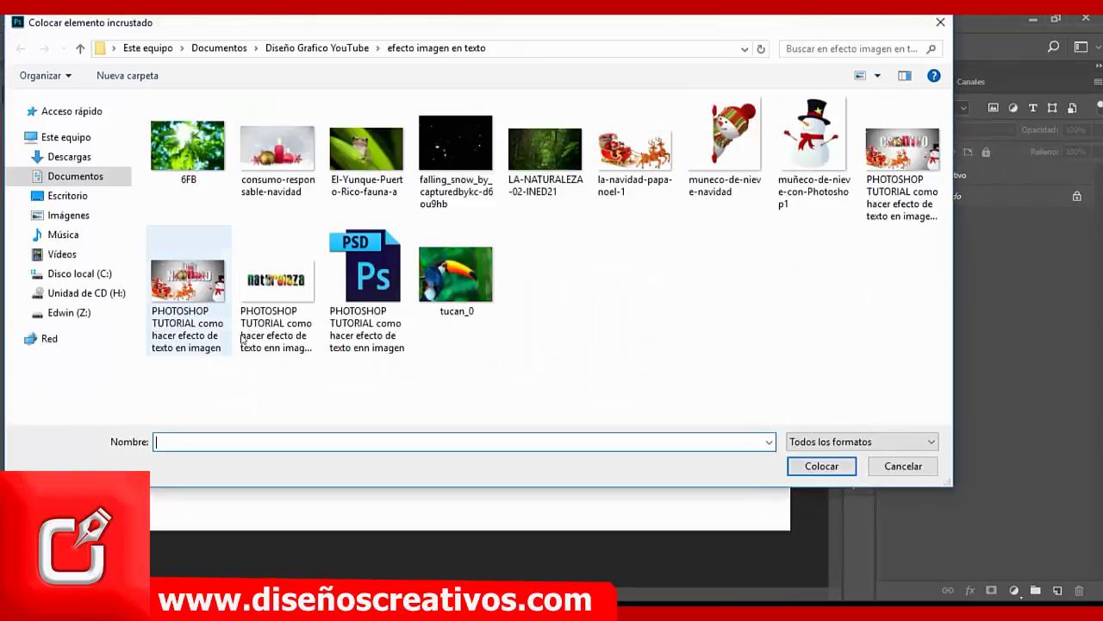
{"action": "left_click", "coordinate": [296, 141]}
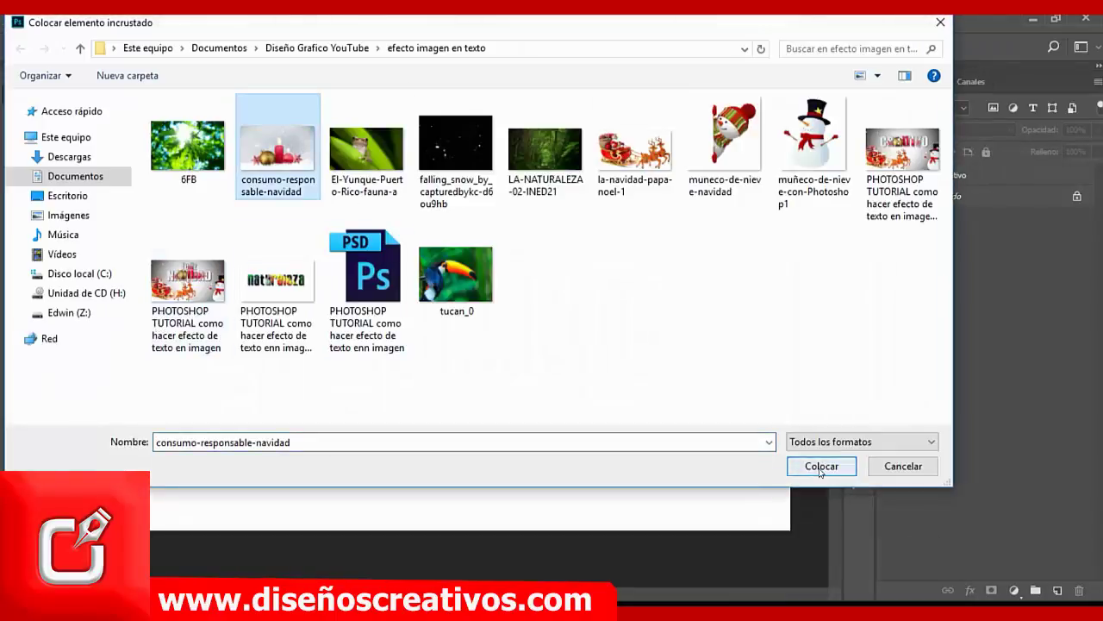
{"action": "left_click", "coordinate": [820, 467]}
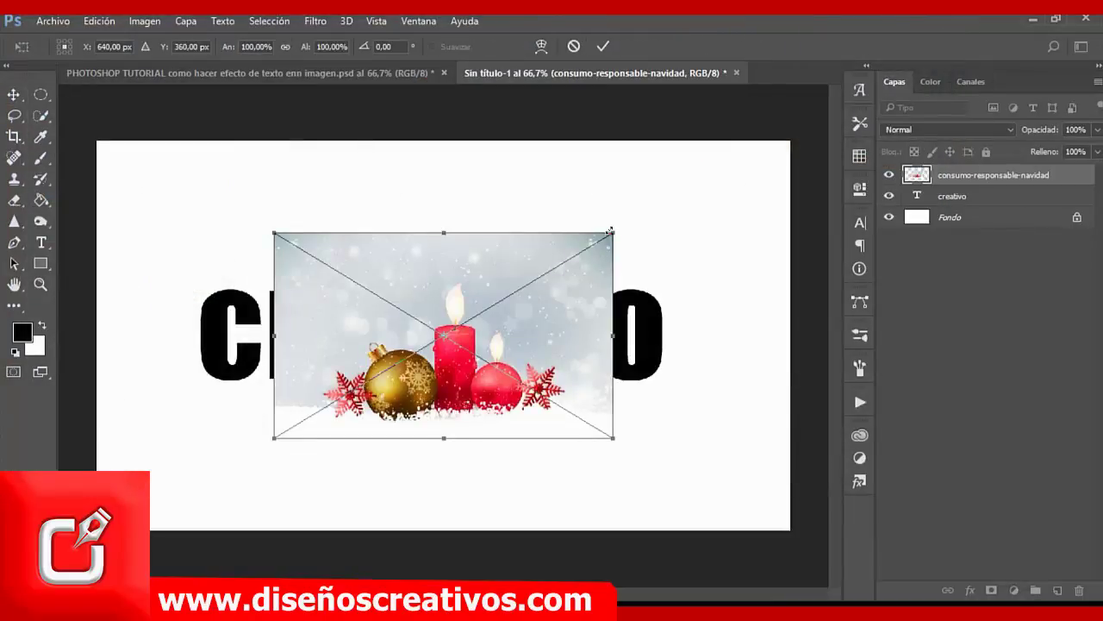
{"action": "left_click_drag", "start_coordinate": [611, 231], "coordinate": [715, 171]}
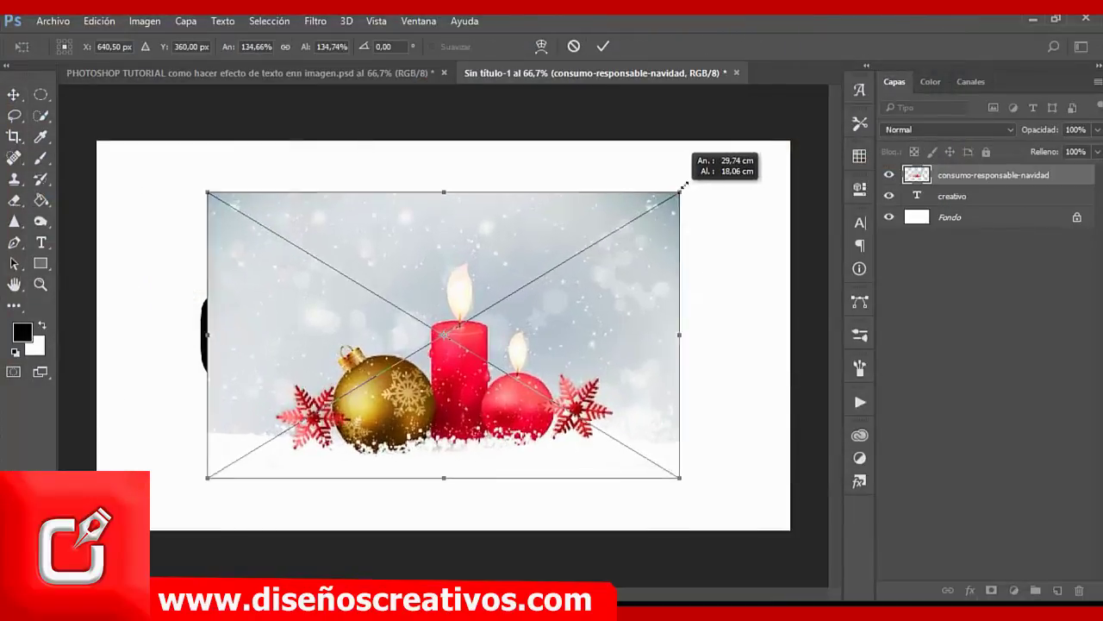
{"action": "left_click_drag", "start_coordinate": [480, 395], "coordinate": [469, 354]}
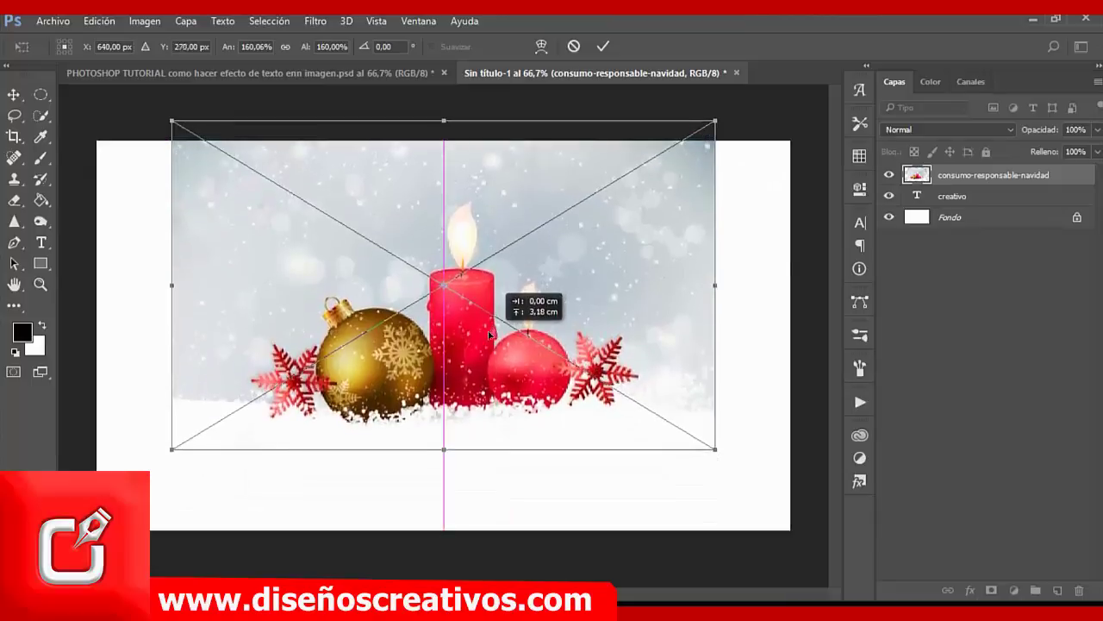
{"action": "left_click", "coordinate": [603, 46]}
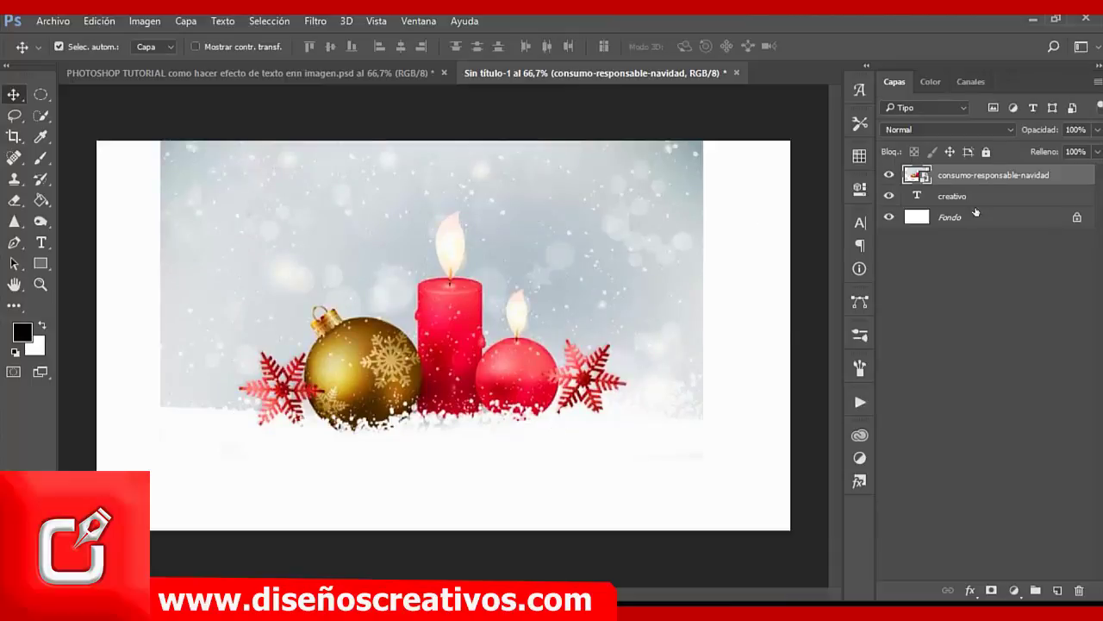
- Clip the Christmas image to the creativo text and nudge it upward inside the letters
{"action": "right_click", "coordinate": [978, 178]}
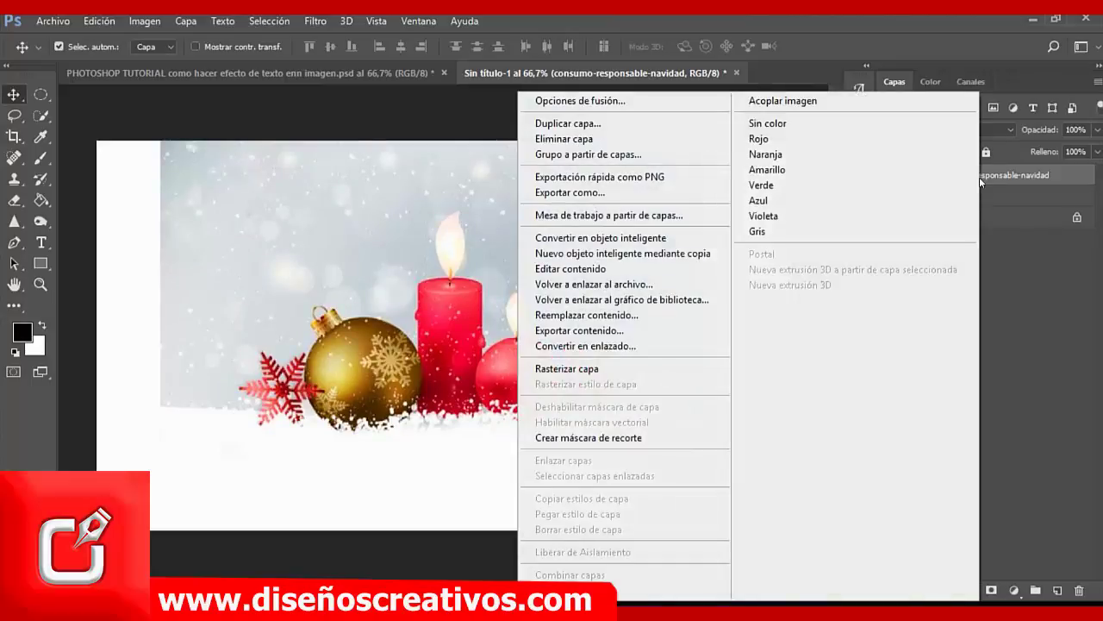
{"action": "left_click", "coordinate": [578, 444]}
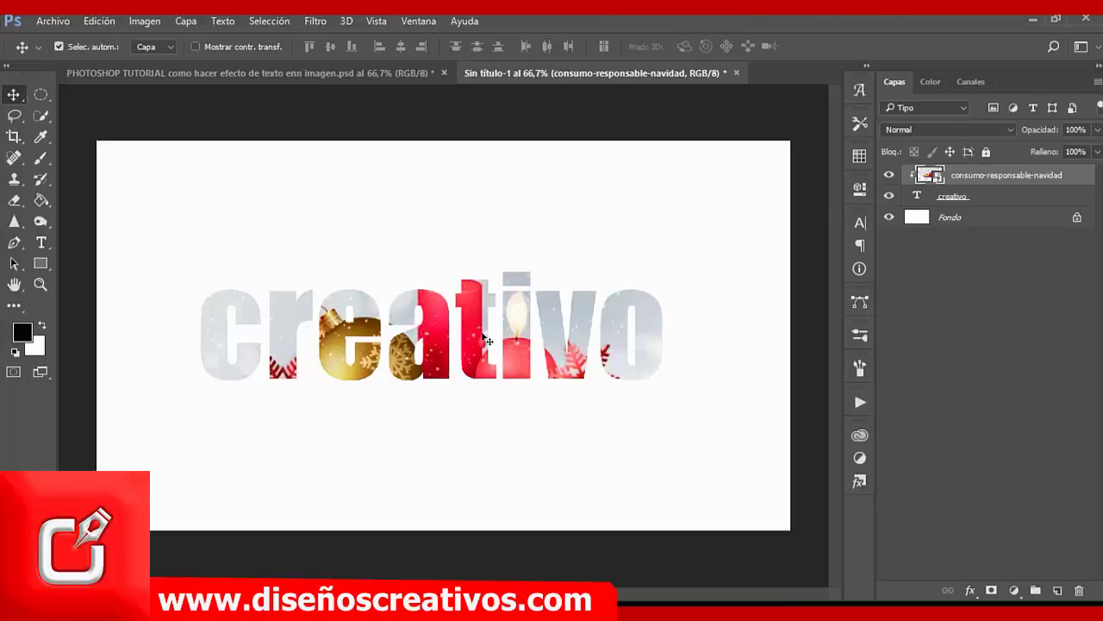
{"action": "mouse_move", "coordinate": [479, 330]}
{"action": "left_mouse_down"}
{"action": "mouse_move", "coordinate": [483, 304]}
{"action": "mouse_move", "coordinate": [480, 317]}
{"action": "left_mouse_up"}
{"action": "left_click", "coordinate": [689, 367]}
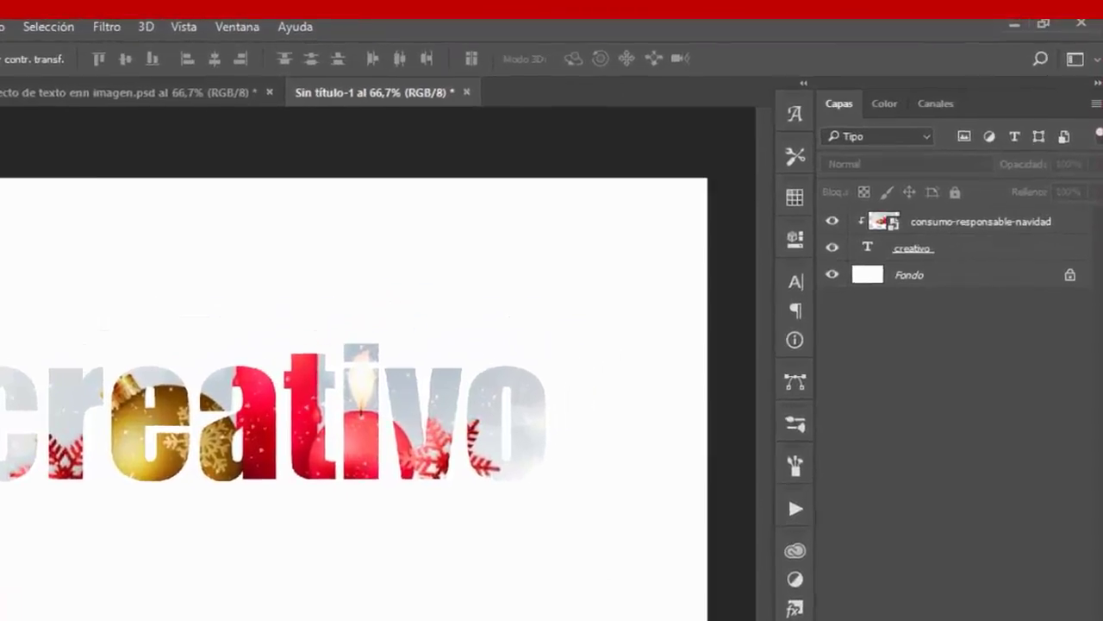
- Add an empty layer below the creativo text and load the letter outlines as a selection
{"action": "key", "text": "ctrl+shift+alt+n"}
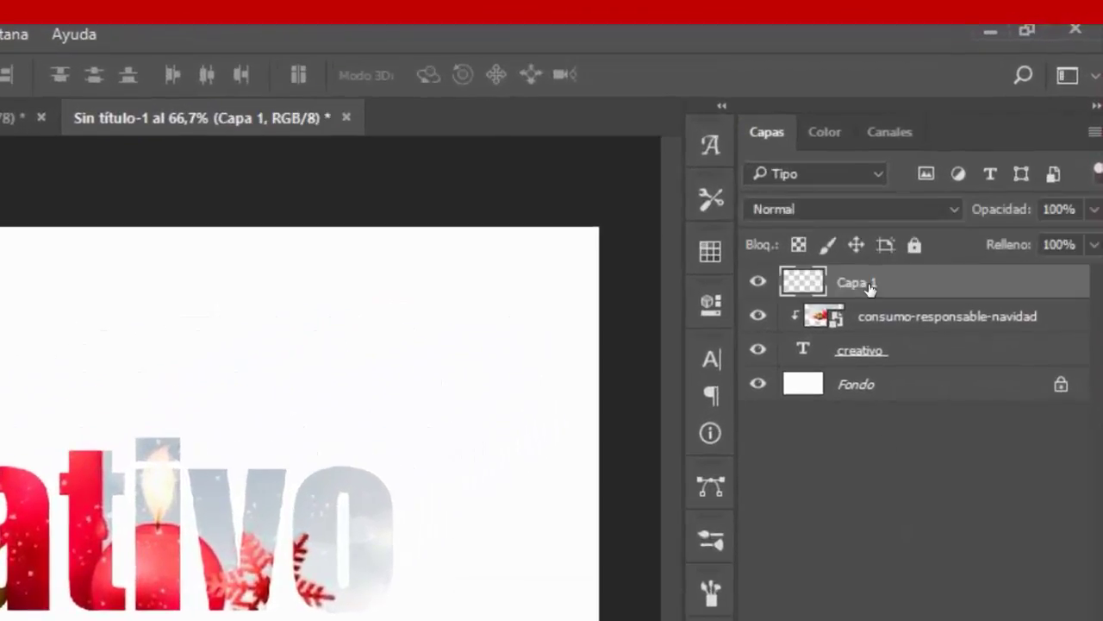
{"action": "left_click_drag", "start_coordinate": [867, 285], "coordinate": [879, 368]}
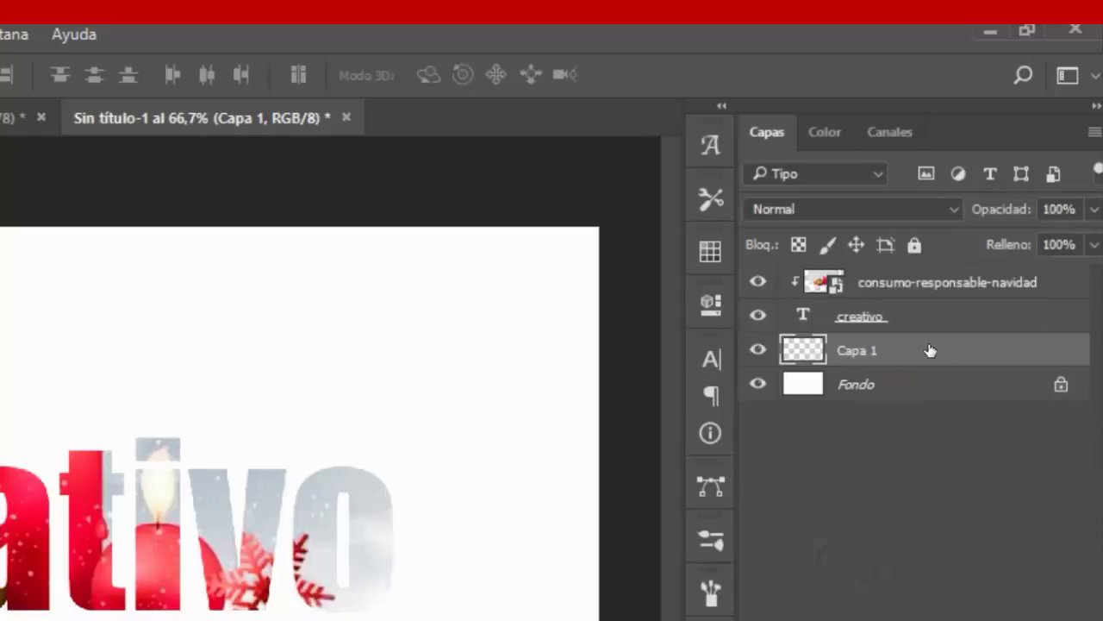
{"action": "key", "text": "ctrl"}
{"action": "left_click_drag", "start_coordinate": [862, 363], "coordinate": [802, 316]}
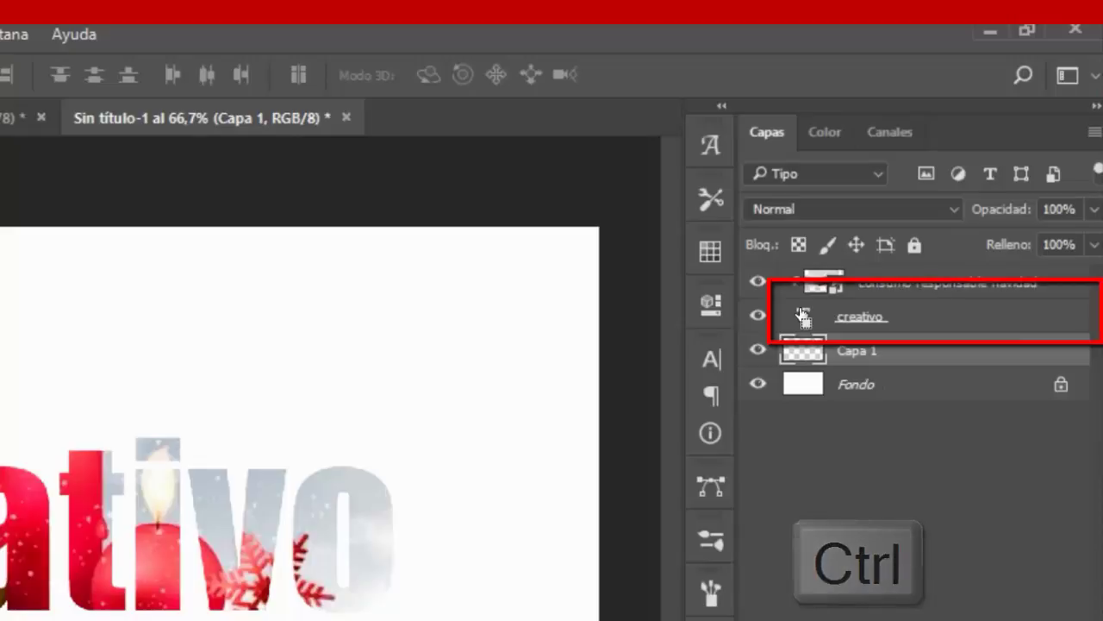
{"action": "left_click", "coordinate": [802, 316], "text": "ctrl"}
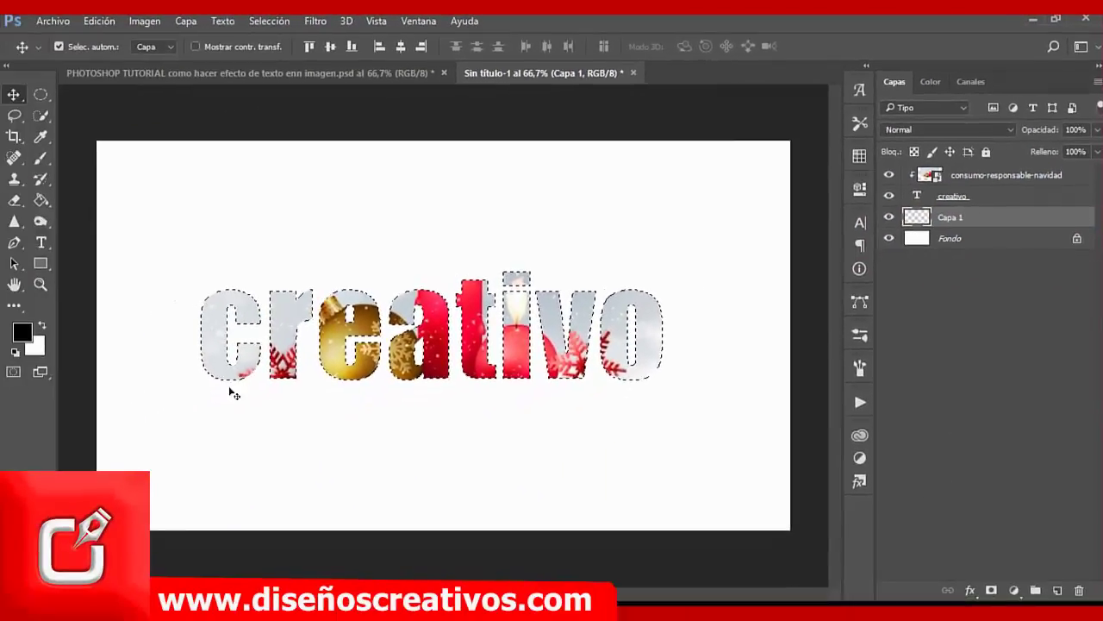
- Fill the letter-shaped selection with black on Capa 1, then deselect
{"action": "left_click", "coordinate": [41, 200]}
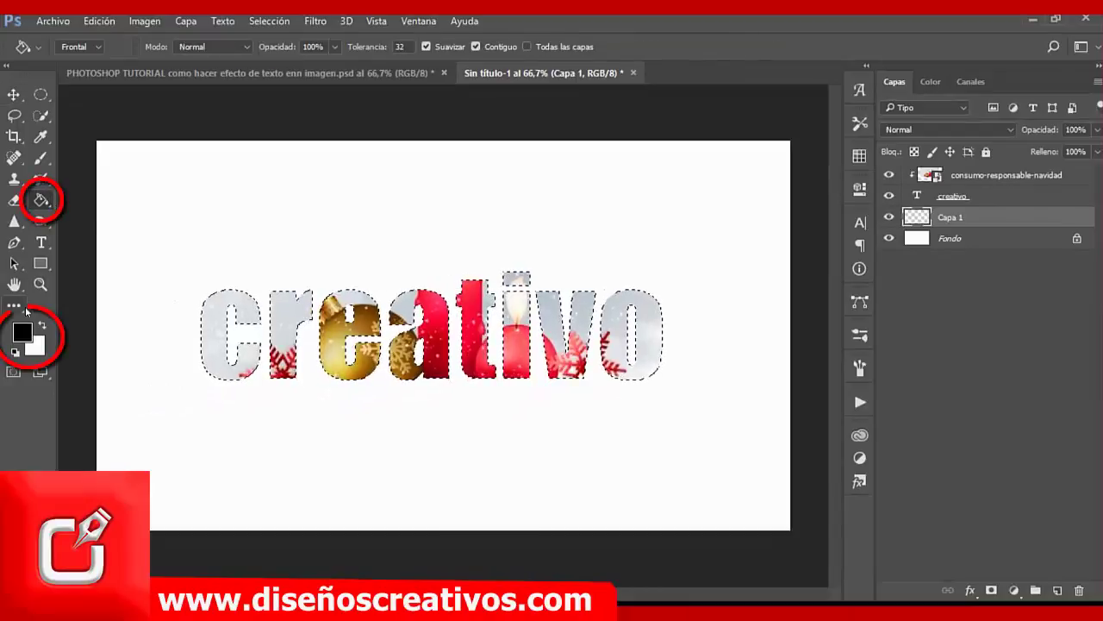
{"action": "left_click", "coordinate": [216, 329]}
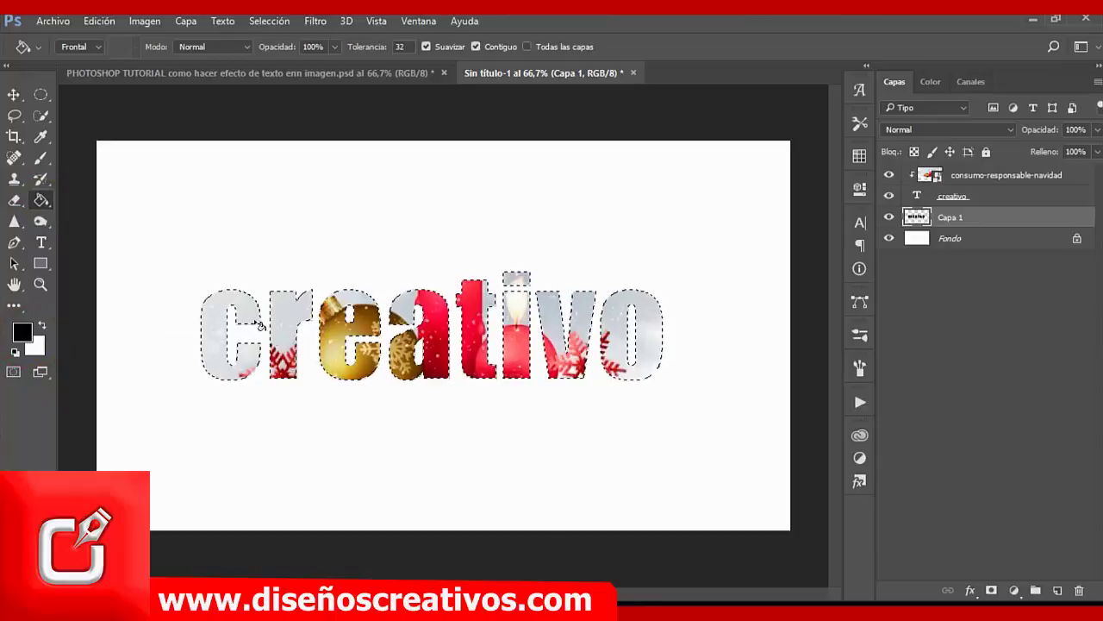
{"action": "key", "text": "ctrl+d"}
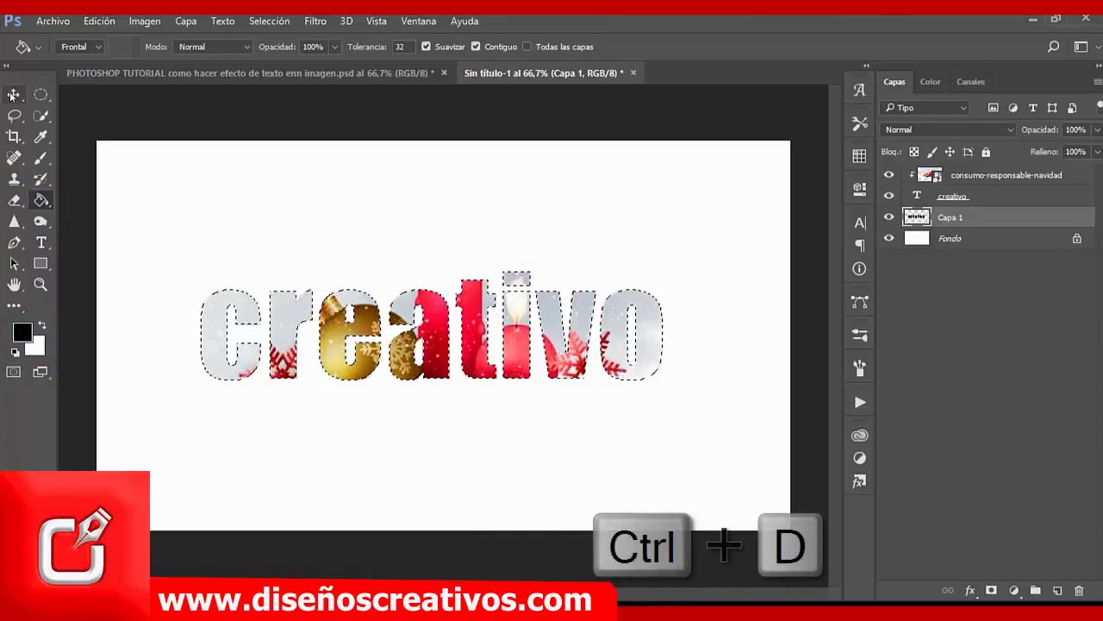
{"action": "left_click", "coordinate": [13, 94]}
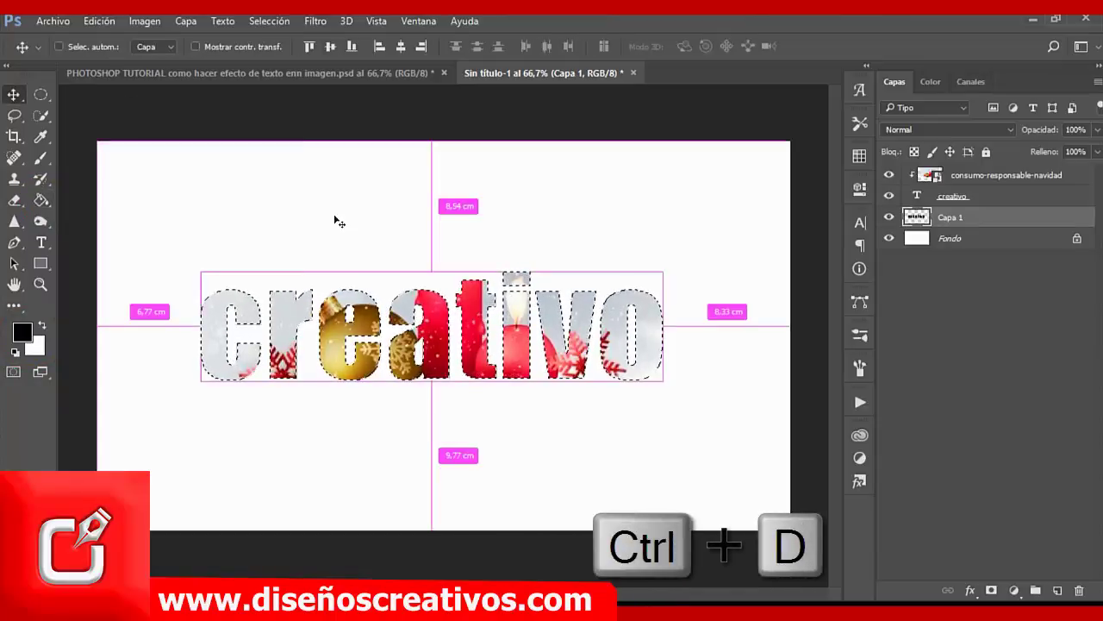
{"action": "key", "text": "ctrl+d"}
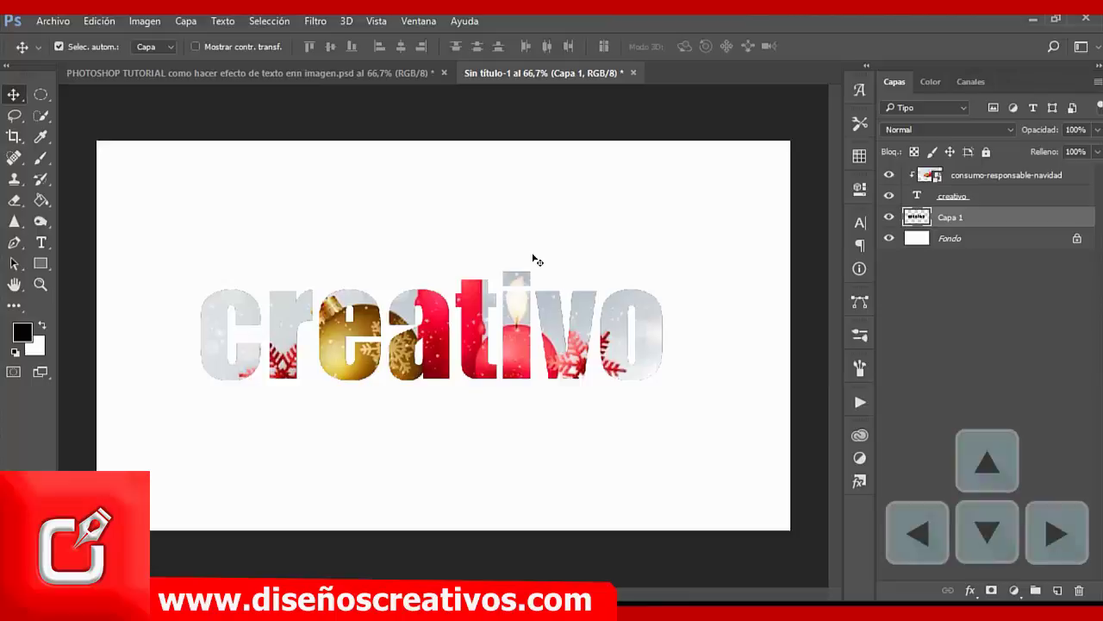
- Nudge the black letters three steps down and three steps right to form a shadow
{"action": "key", "text": "Down"}
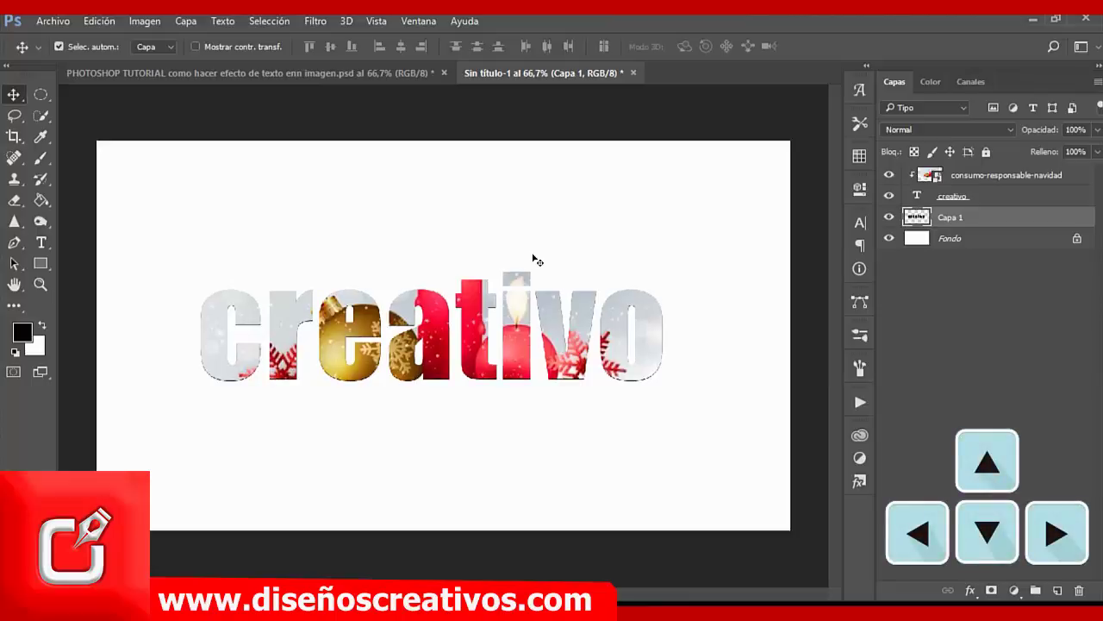
{"action": "key", "text": "Down"}
{"action": "key", "text": "Down"}
{"action": "key", "text": "Right"}
{"action": "key", "text": "Right"}
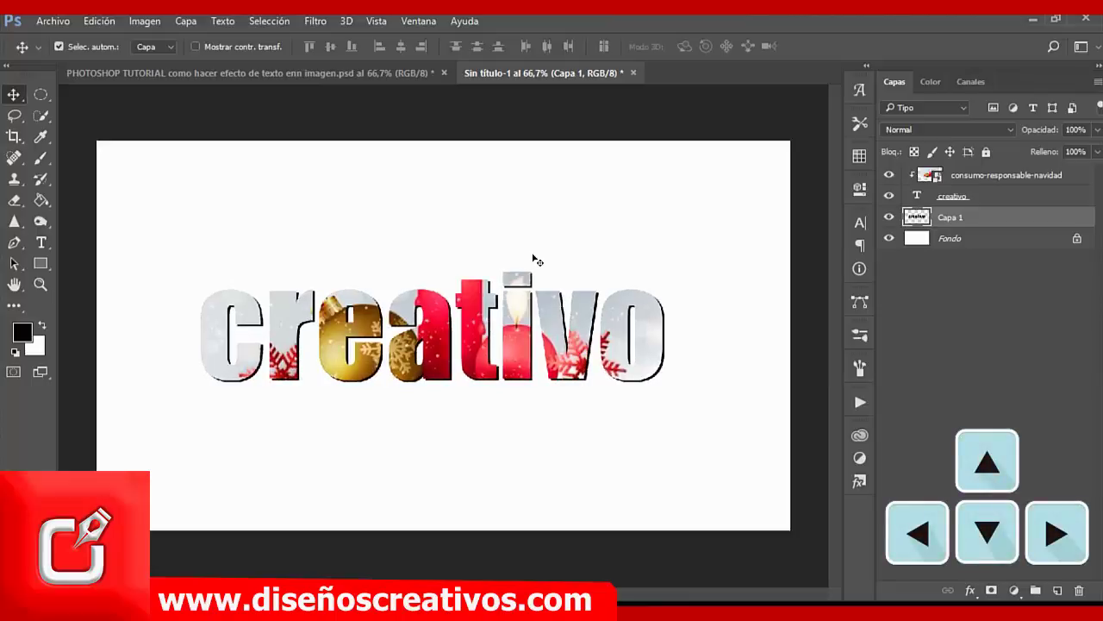
{"action": "key", "text": "Right"}
{"action": "key", "text": "Down"}
{"action": "key", "text": "Down"}
{"action": "key", "text": "Down"}
{"action": "key", "text": "Down"}
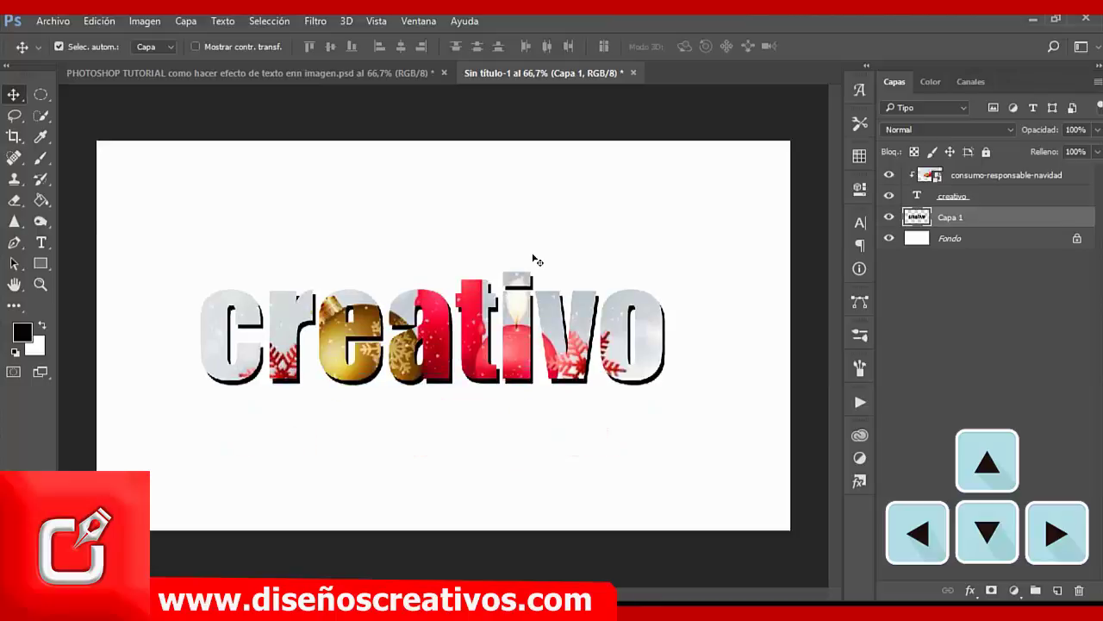
{"action": "key", "text": "Right"}
{"action": "key", "text": "Right"}
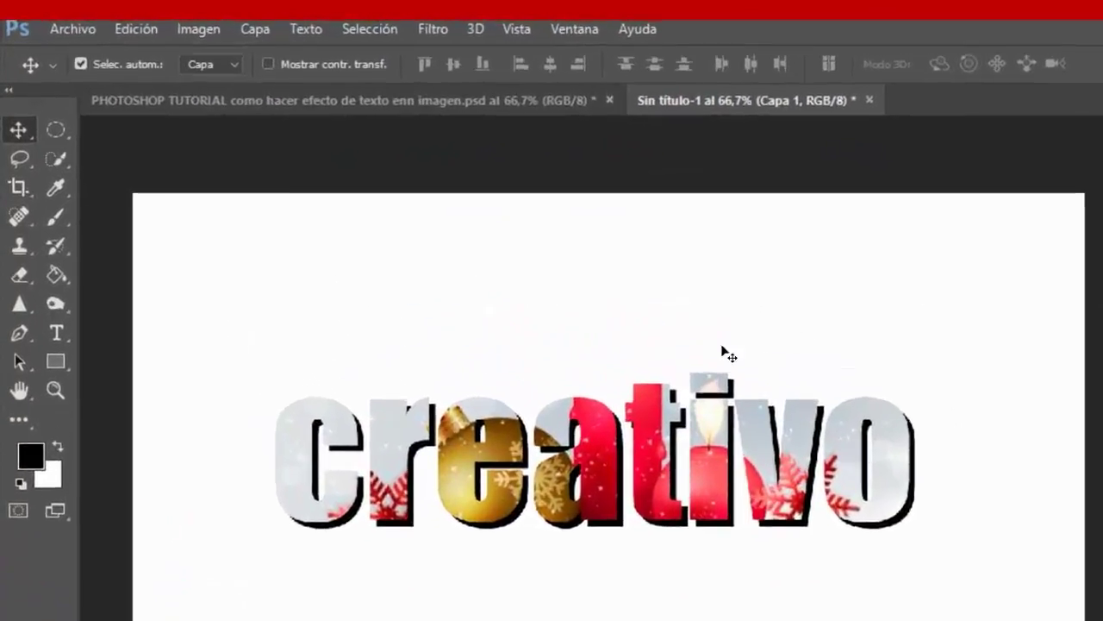
- Apply Motion Blur with angle -50° and distance 30 pixels to the shadow layer
{"action": "left_click", "coordinate": [360, 23]}
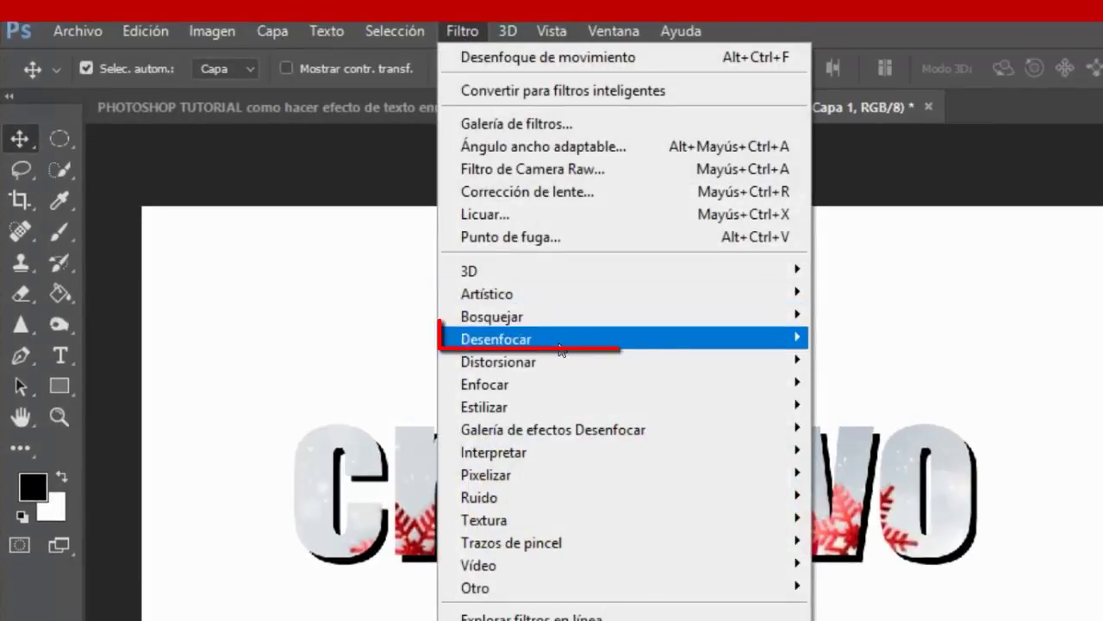
{"action": "mouse_move", "coordinate": [496, 338]}
{"action": "left_click", "coordinate": [921, 428]}
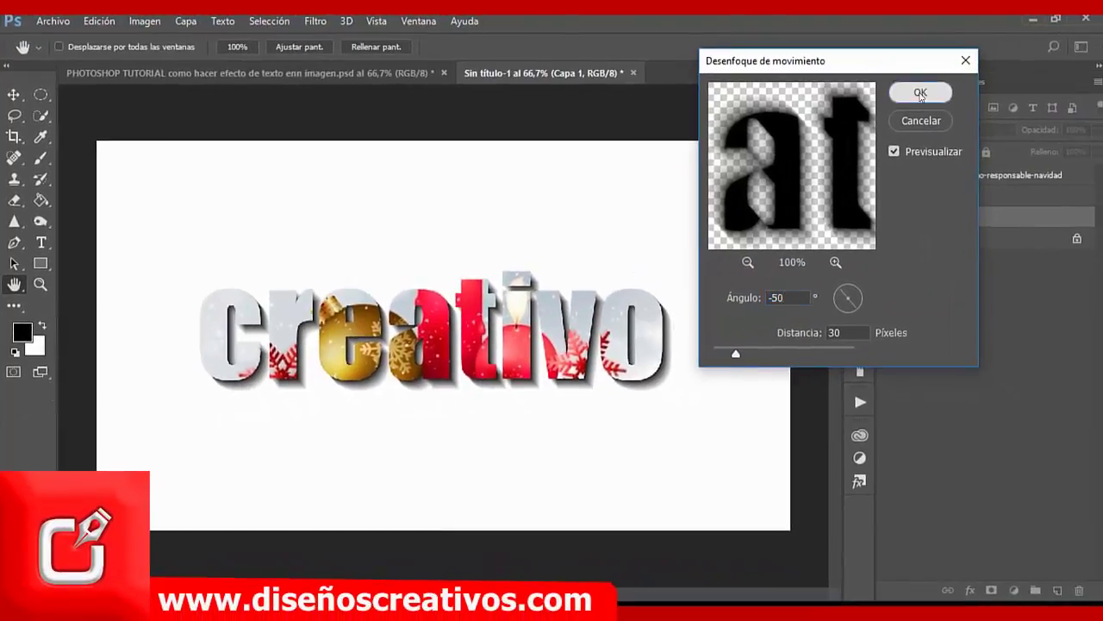
{"action": "left_click", "coordinate": [921, 93]}
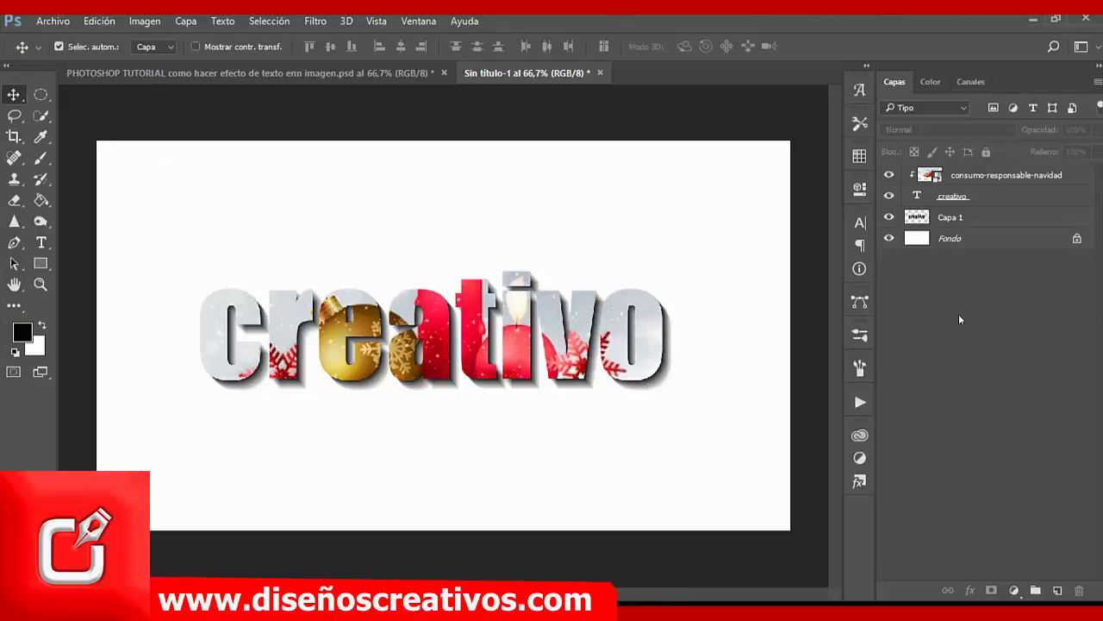
- Add a Degradado fill layer using the black-to-transparent gradient preset
{"action": "left_click", "coordinate": [1013, 590]}
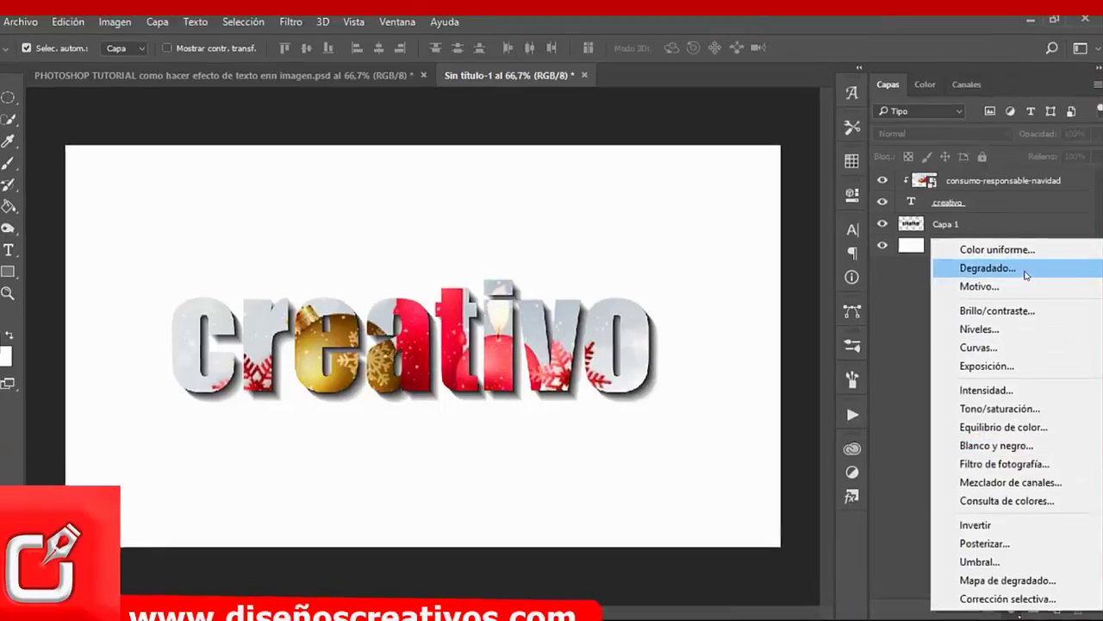
{"action": "left_click", "coordinate": [991, 260]}
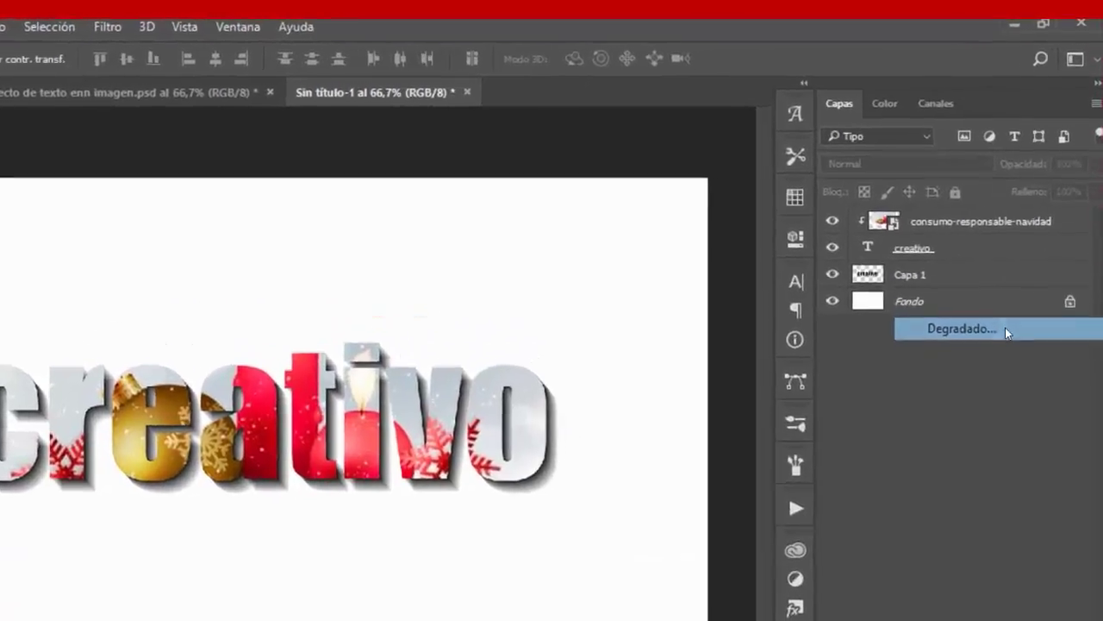
{"action": "left_click", "coordinate": [651, 236]}
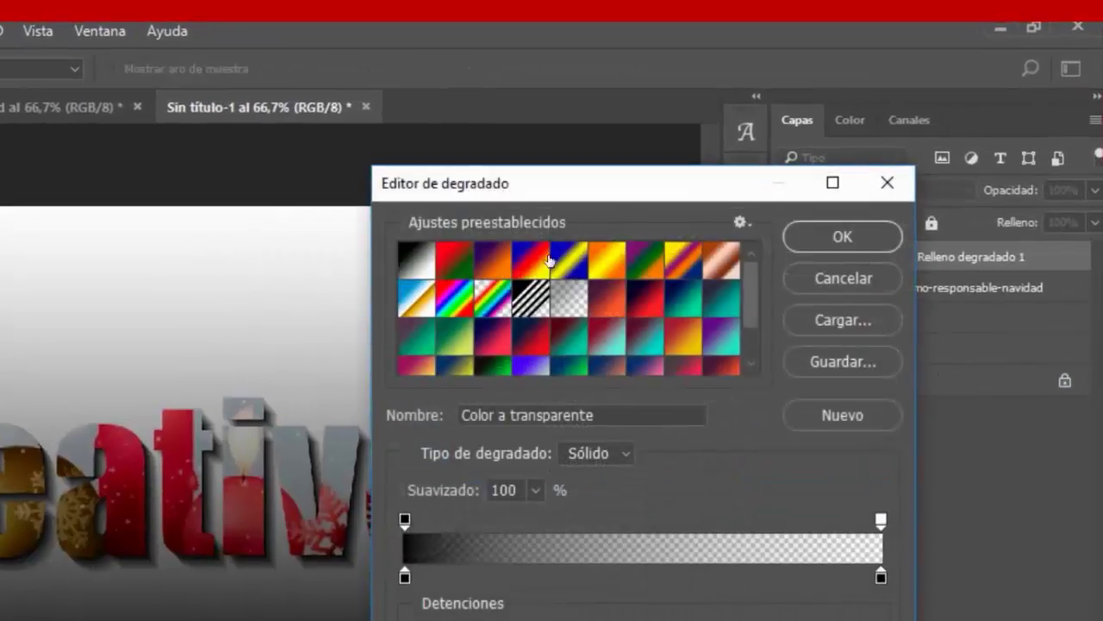
{"action": "left_click_drag", "start_coordinate": [753, 275], "coordinate": [752, 306]}
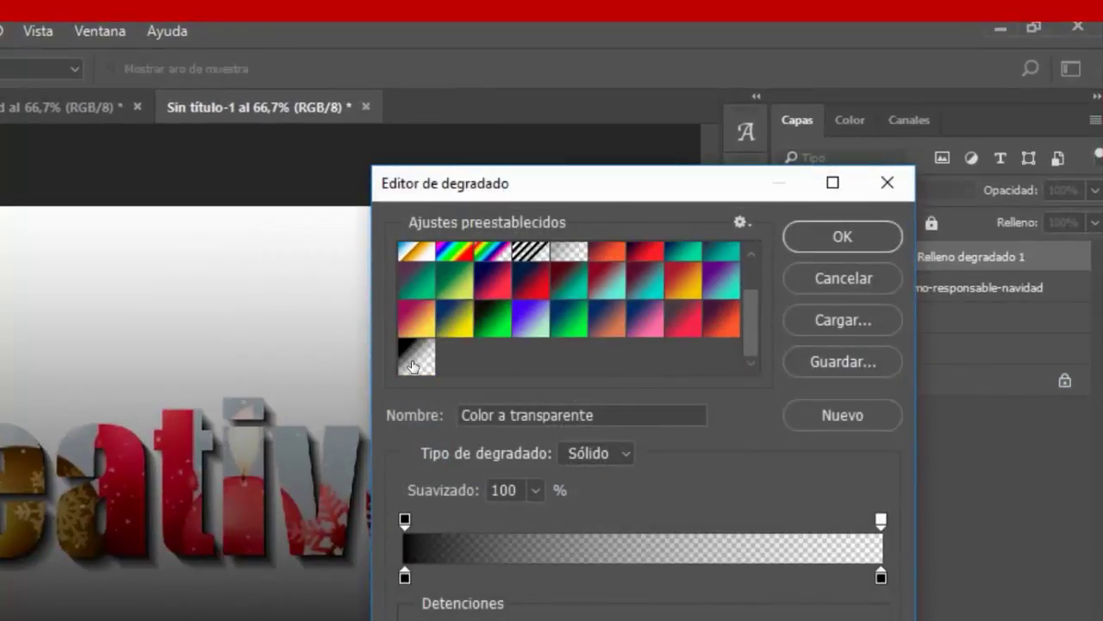
{"action": "left_click", "coordinate": [414, 365]}
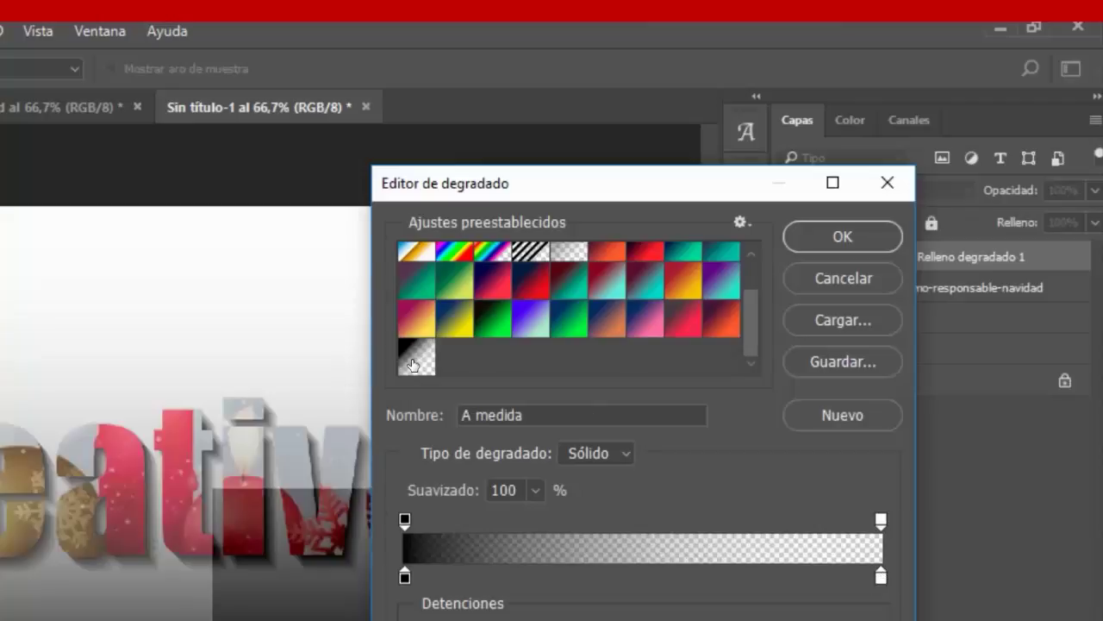
{"action": "left_click", "coordinate": [841, 238]}
- Make the gradient Radial and inverted with angle 25, and apply it
{"action": "left_click", "coordinate": [633, 275]}
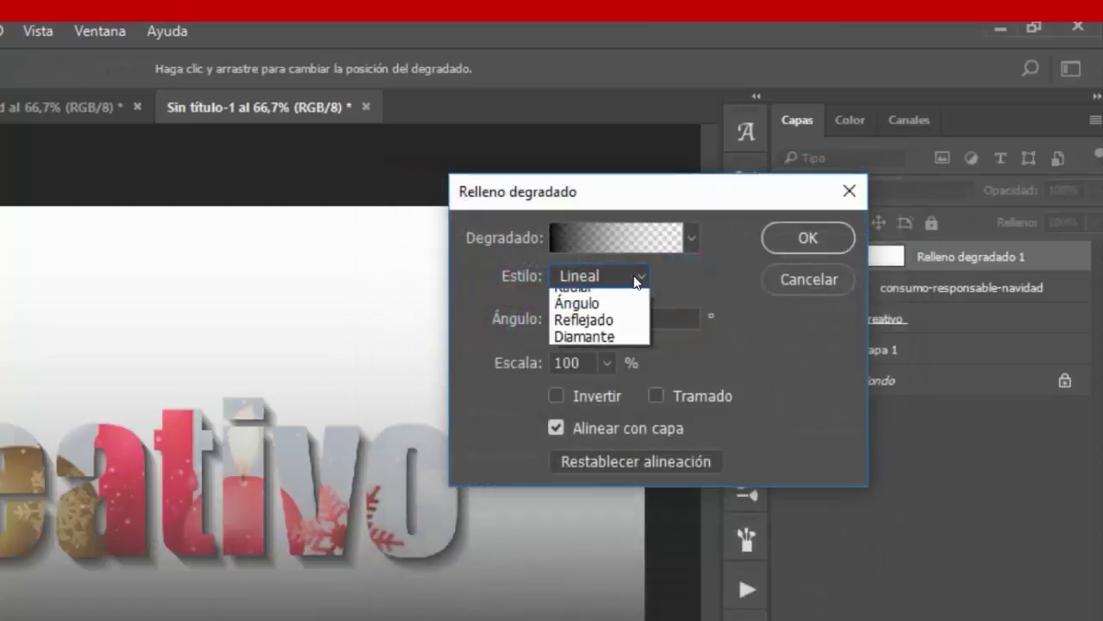
{"action": "key", "text": "Escape"}
{"action": "key", "text": "Down"}
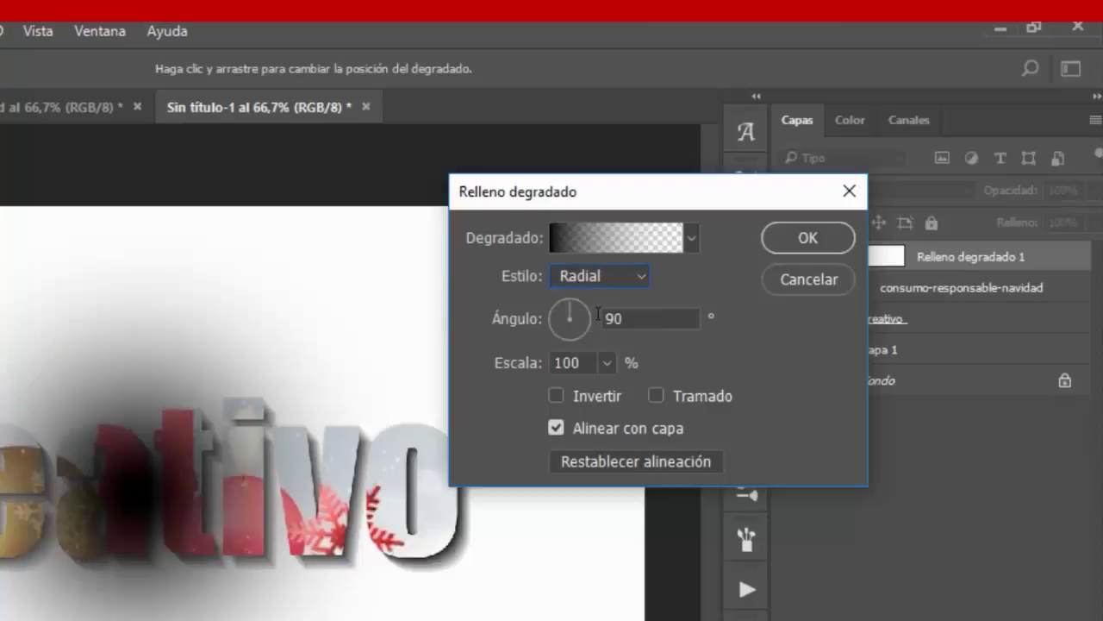
{"action": "left_click", "coordinate": [556, 396]}
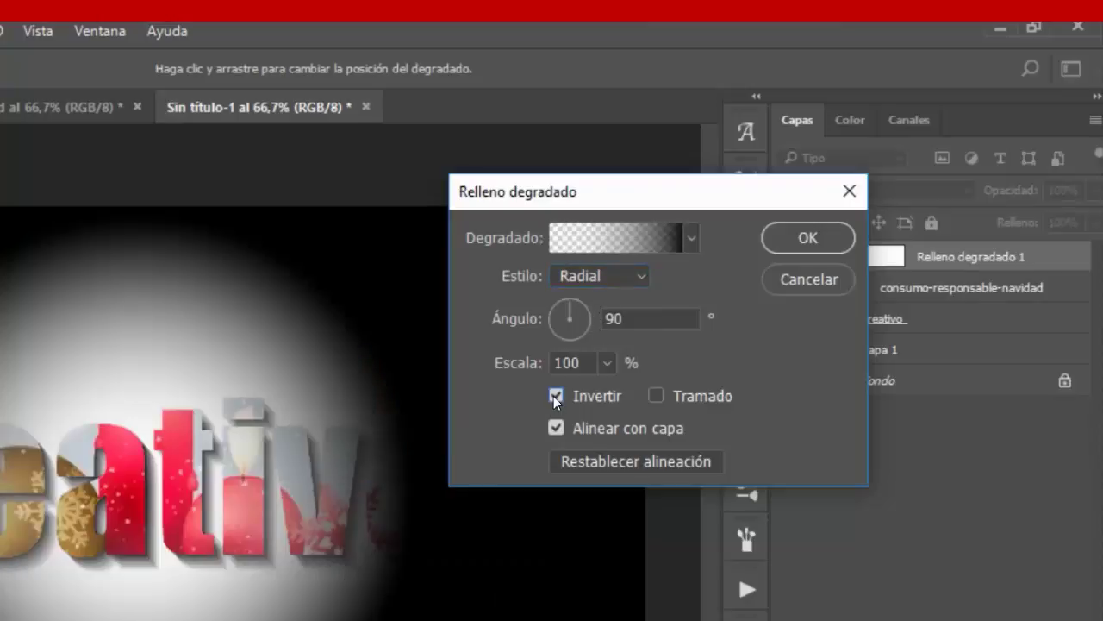
{"action": "left_click_drag", "start_coordinate": [642, 315], "coordinate": [593, 316]}
{"action": "type", "text": "25"}
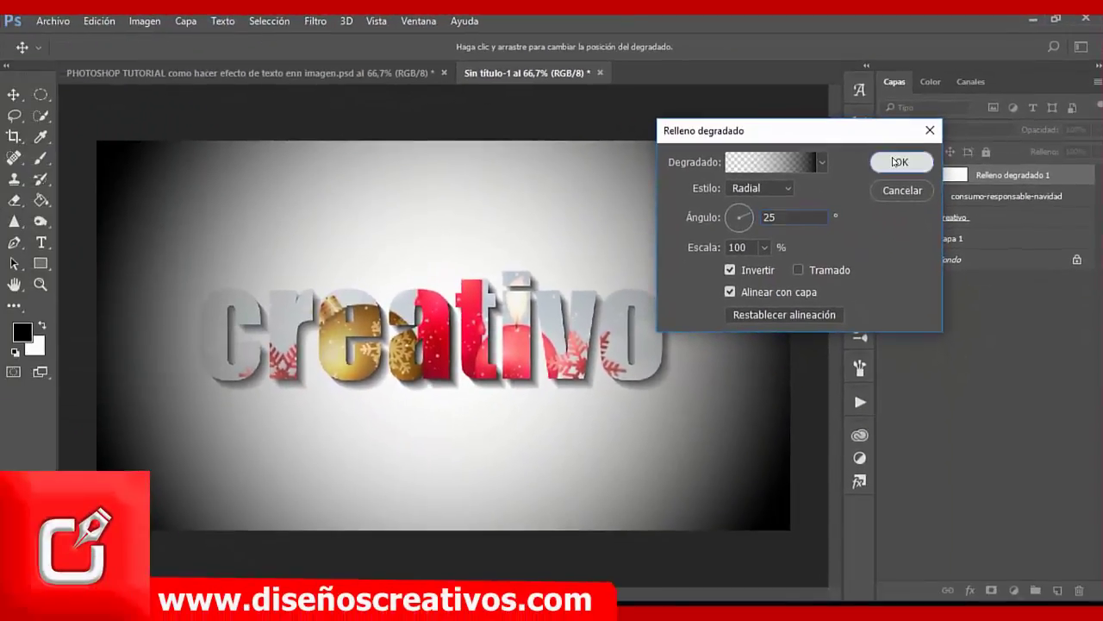
{"action": "left_click", "coordinate": [802, 237]}
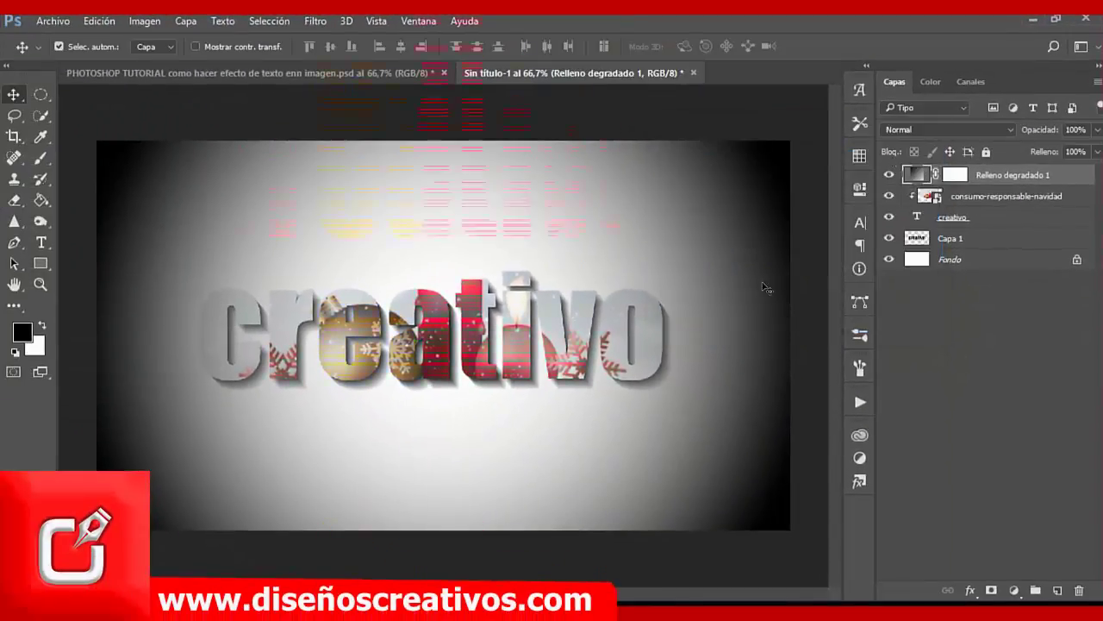
- Set Relleno degradado 1 to 72% opacity and move it just above Fondo
{"action": "left_click", "coordinate": [1098, 131]}
{"action": "left_click_drag", "start_coordinate": [1094, 150], "coordinate": [1073, 151]}
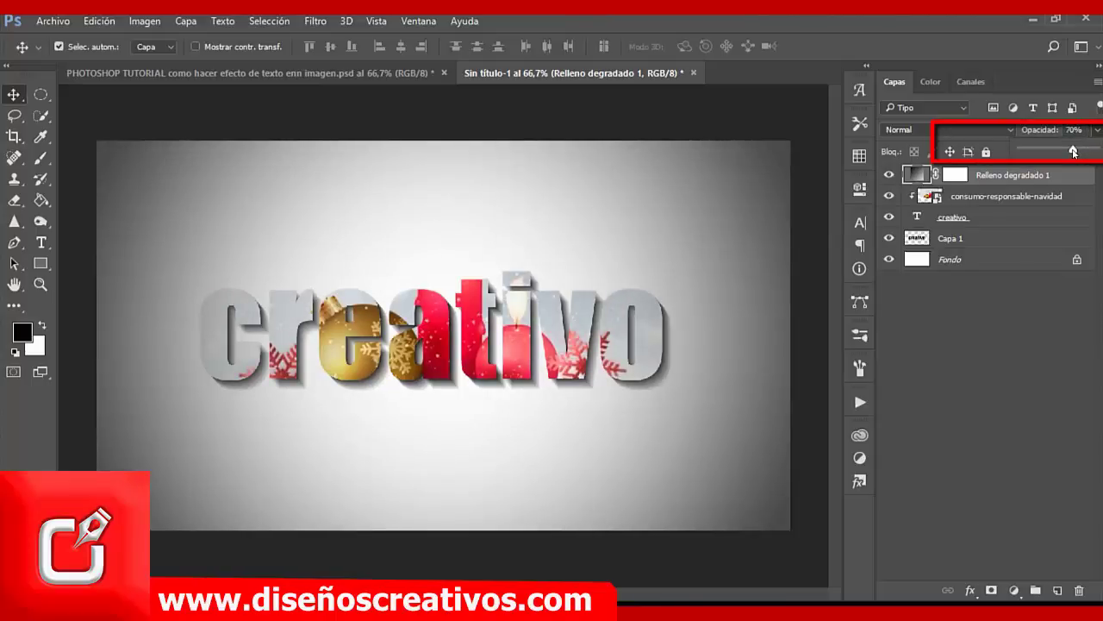
{"action": "left_click", "coordinate": [702, 201]}
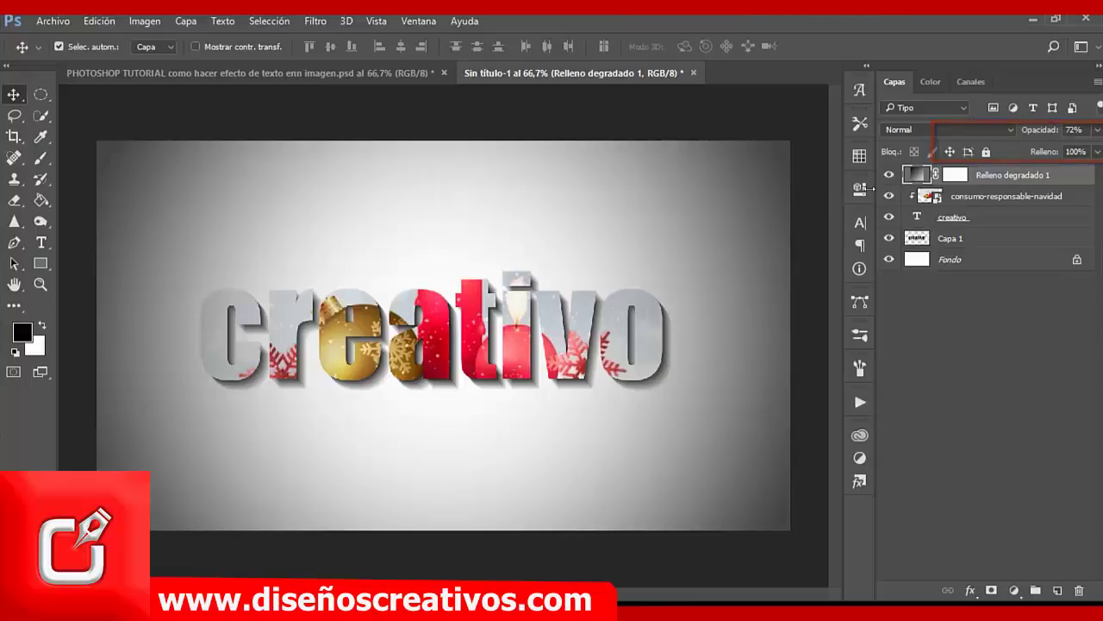
{"action": "left_click_drag", "start_coordinate": [990, 176], "coordinate": [990, 245]}
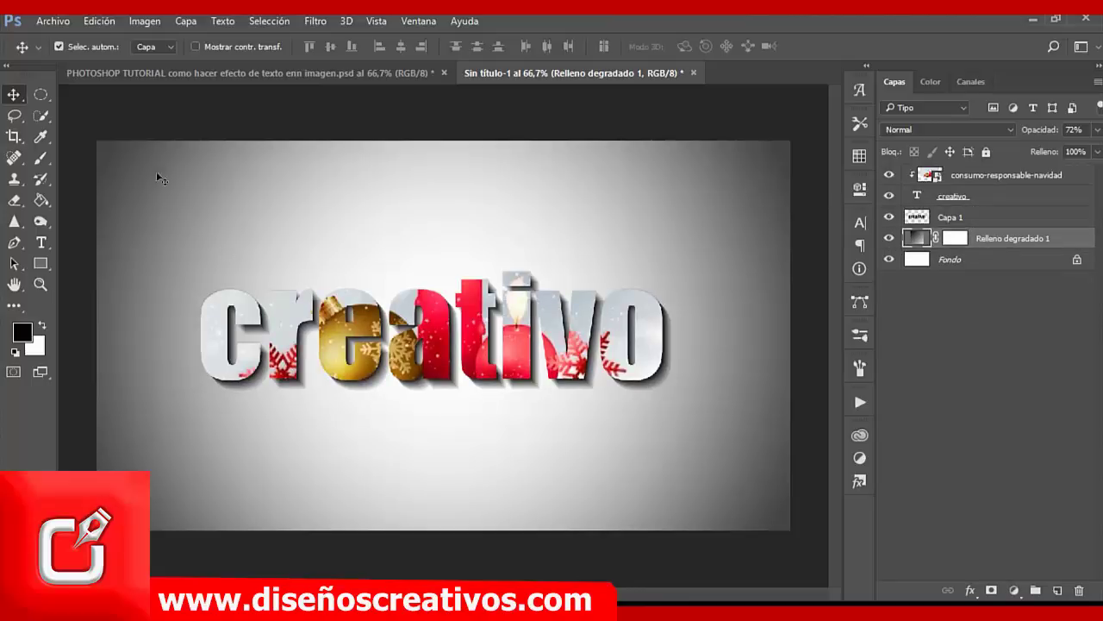
- Place the falling_snow image, enlarge it to fill the canvas, and move its layer to the top
{"action": "left_click", "coordinate": [53, 21]}
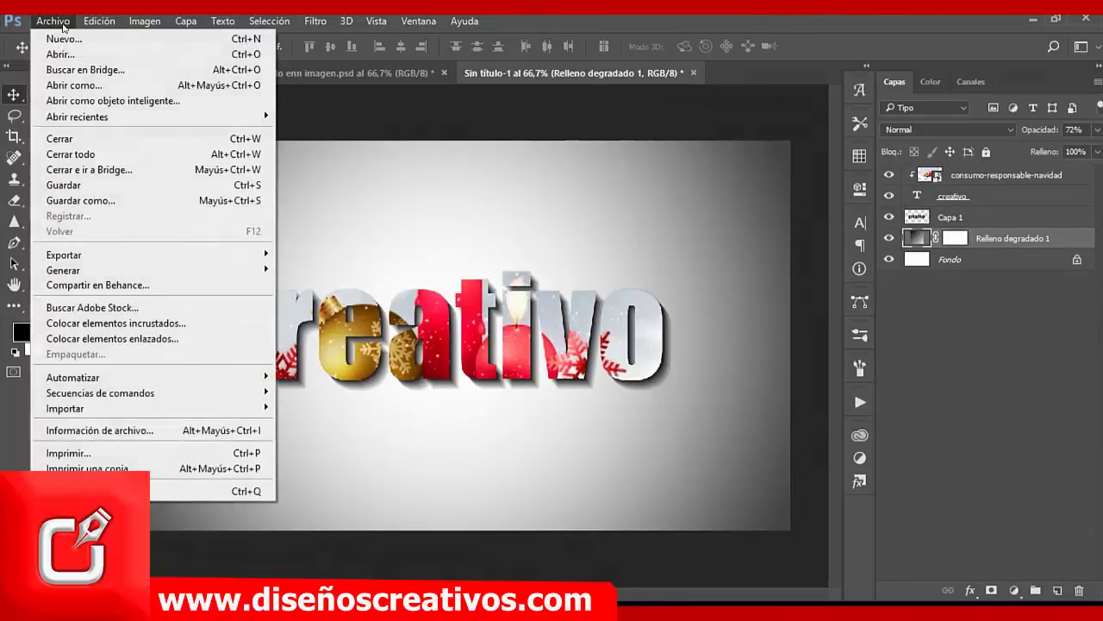
{"action": "left_click", "coordinate": [148, 324]}
{"action": "left_click", "coordinate": [462, 136]}
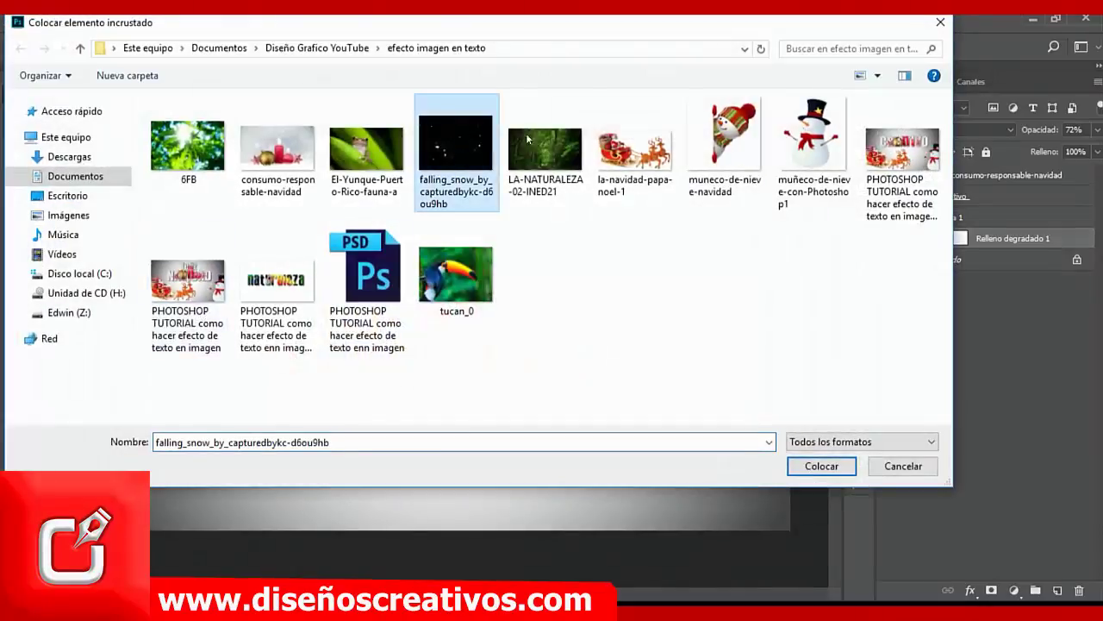
{"action": "left_click", "coordinate": [821, 466]}
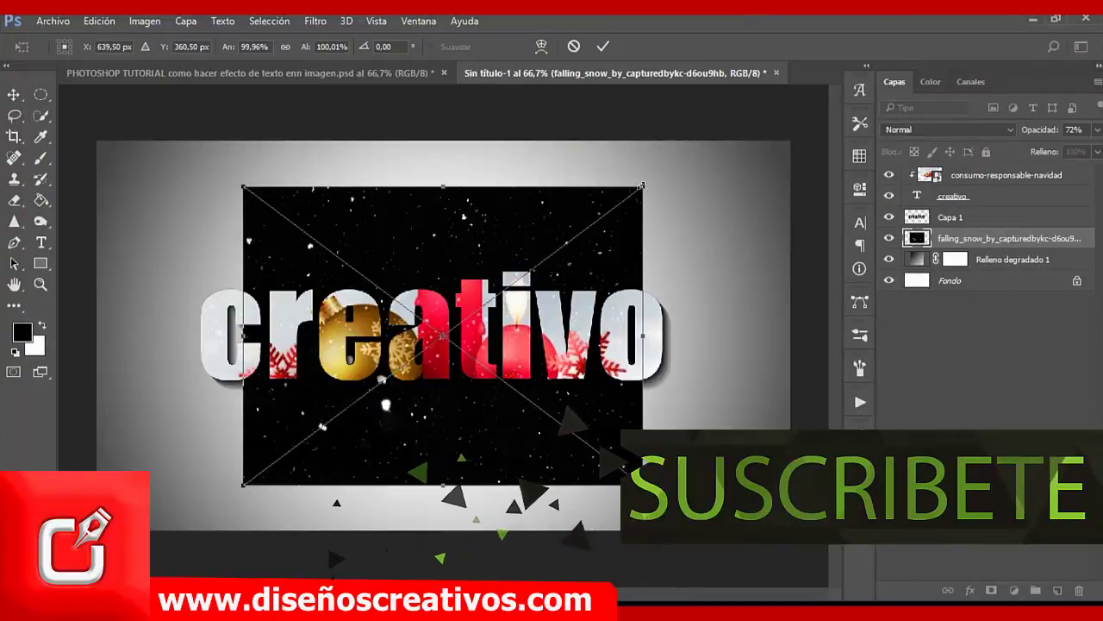
{"action": "left_click_drag", "start_coordinate": [642, 185], "coordinate": [814, 105]}
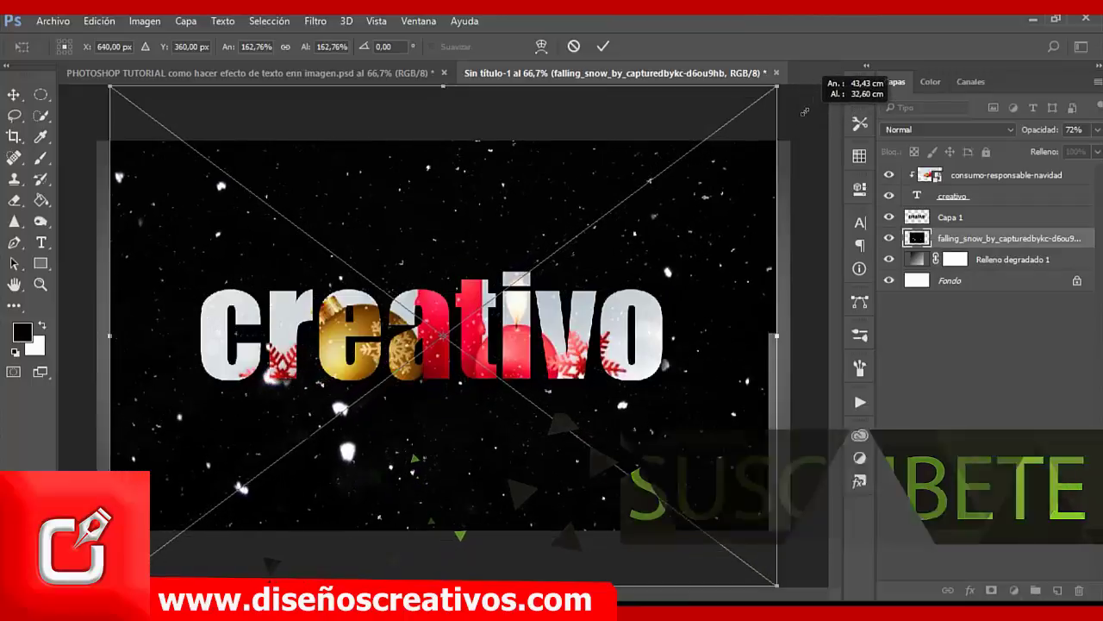
{"action": "left_click", "coordinate": [602, 46]}
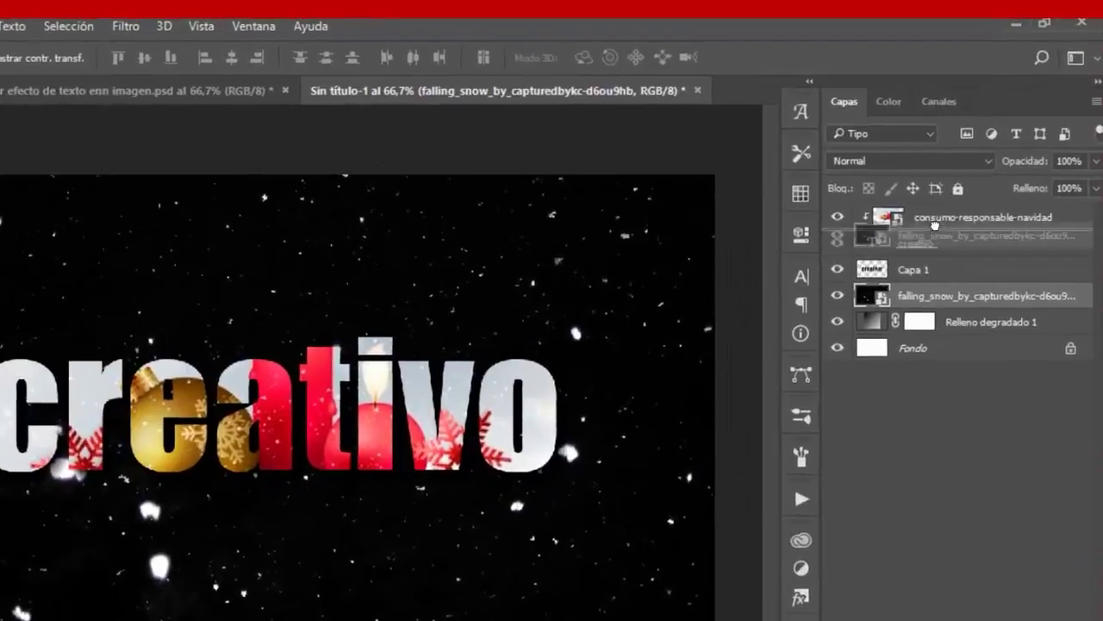
{"action": "left_click_drag", "start_coordinate": [926, 233], "coordinate": [968, 165]}
{"action": "left_click_drag", "start_coordinate": [917, 229], "coordinate": [917, 235]}
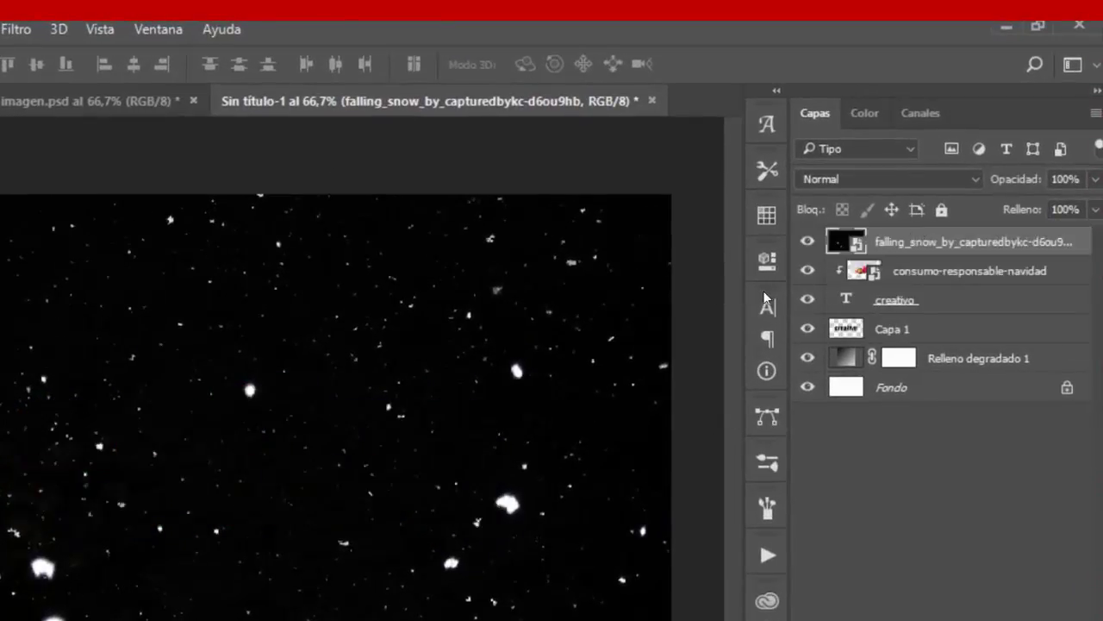
- Change the snow layer's blend mode to Trama (Screen)
{"action": "left_click", "coordinate": [977, 177]}
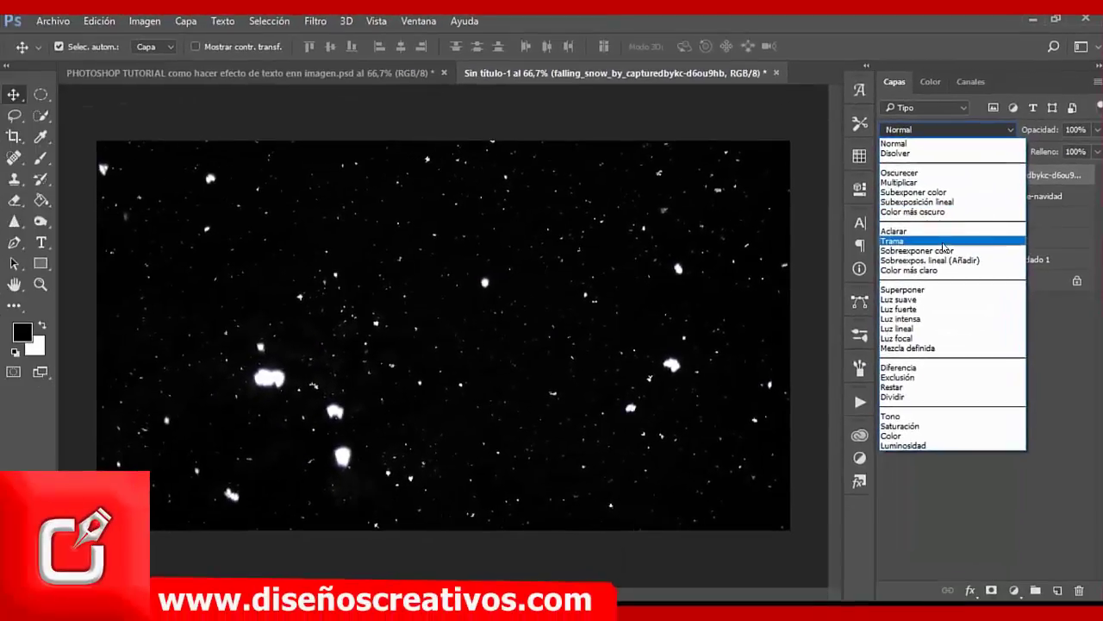
{"action": "left_click", "coordinate": [942, 242]}
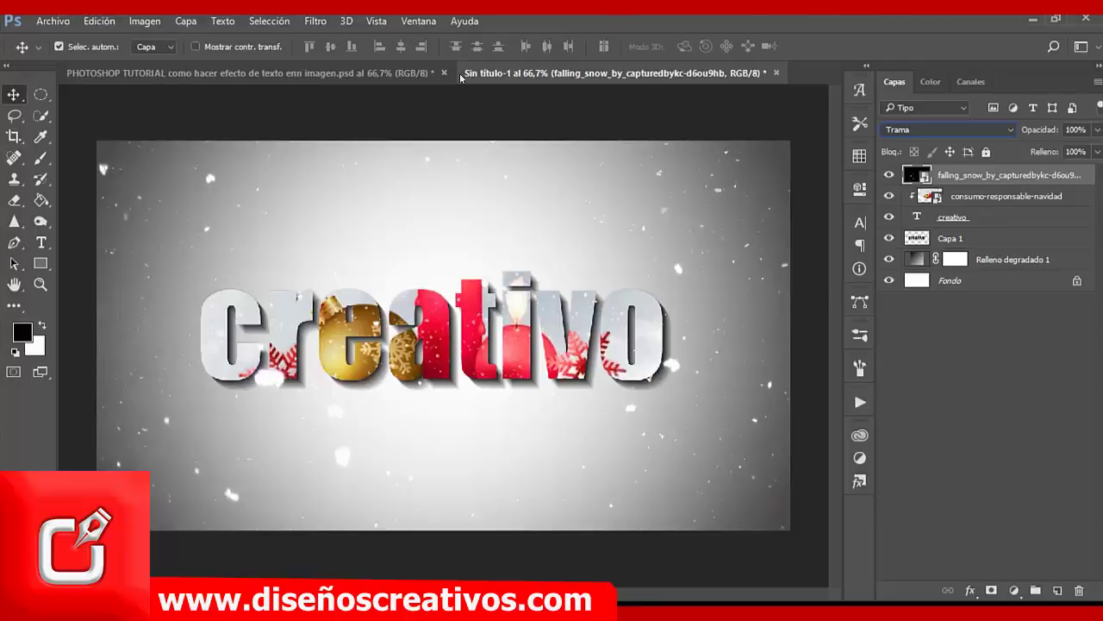
- Switch to the finished 'feliz NAVIDAD' design with Santa's sleigh, reindeer and snowman
{"action": "left_click", "coordinate": [373, 74]}
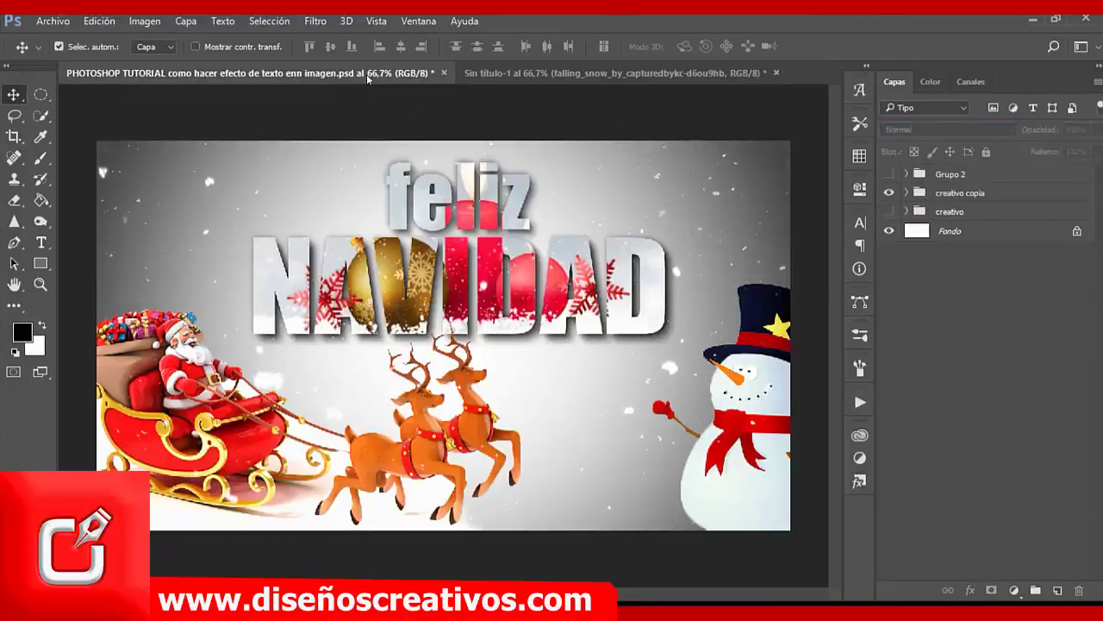